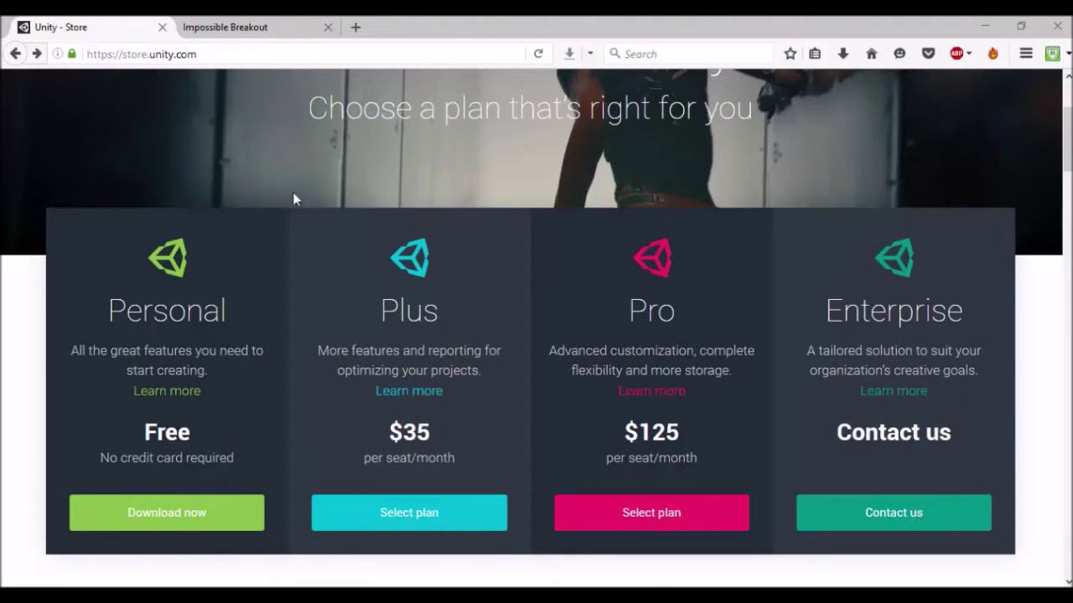
- Select the current web address in Firefox's address bar on the Unity pricing page
left_click(195, 54)
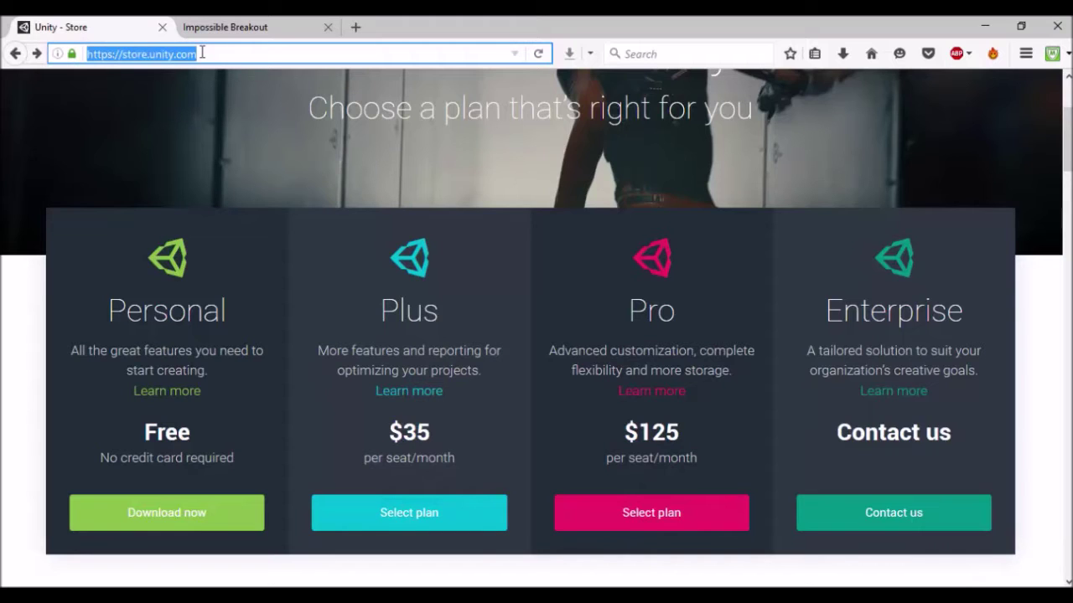
- Edit the address to 'unity3d' via the unity3d.com/get-unity suggestion, then return to the page
type("unity3d.com/")
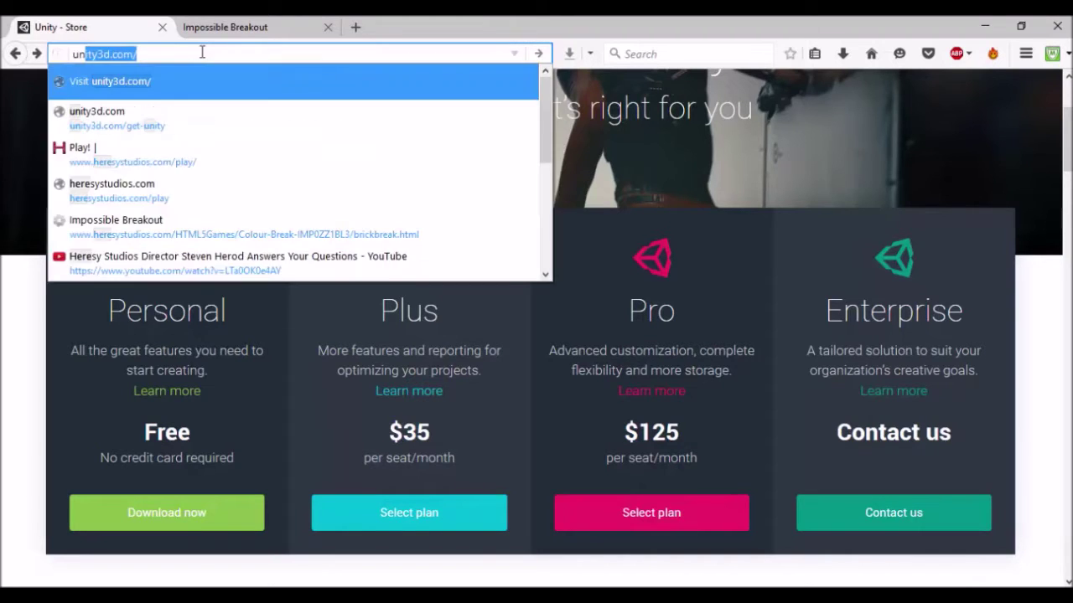
key("Down")
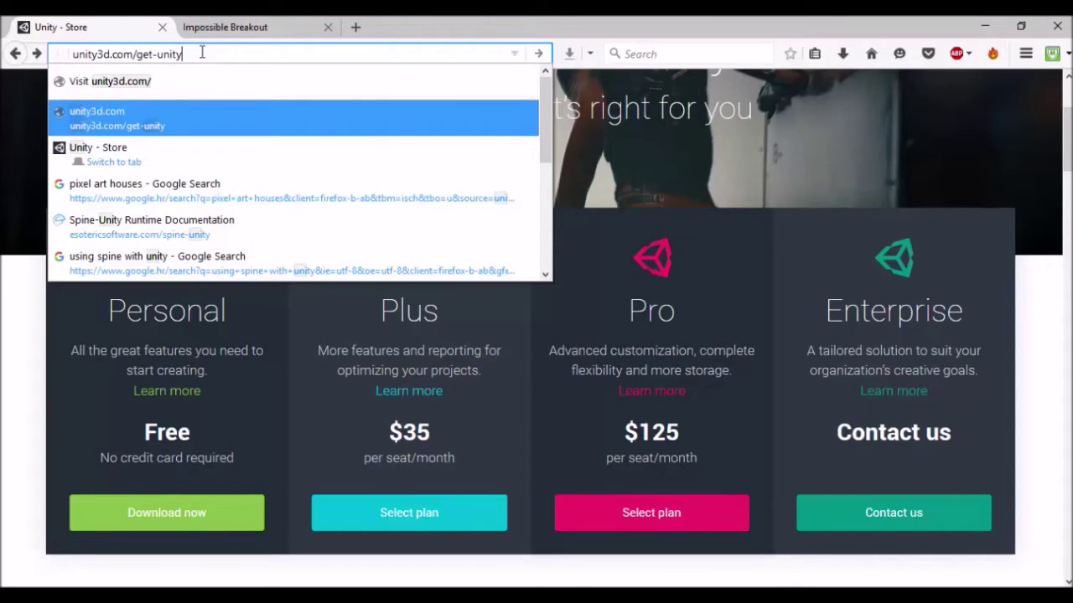
key("BackSpace")
key("BackSpace")
key("BackSpace")
key("BackSpace")
key("BackSpace")
key("BackSpace")
key("BackSpace")
key("BackSpace")
key("BackSpace")
key("BackSpace")
key("BackSpace")
key("BackSpace")
key("BackSpace")
key("BackSpace")
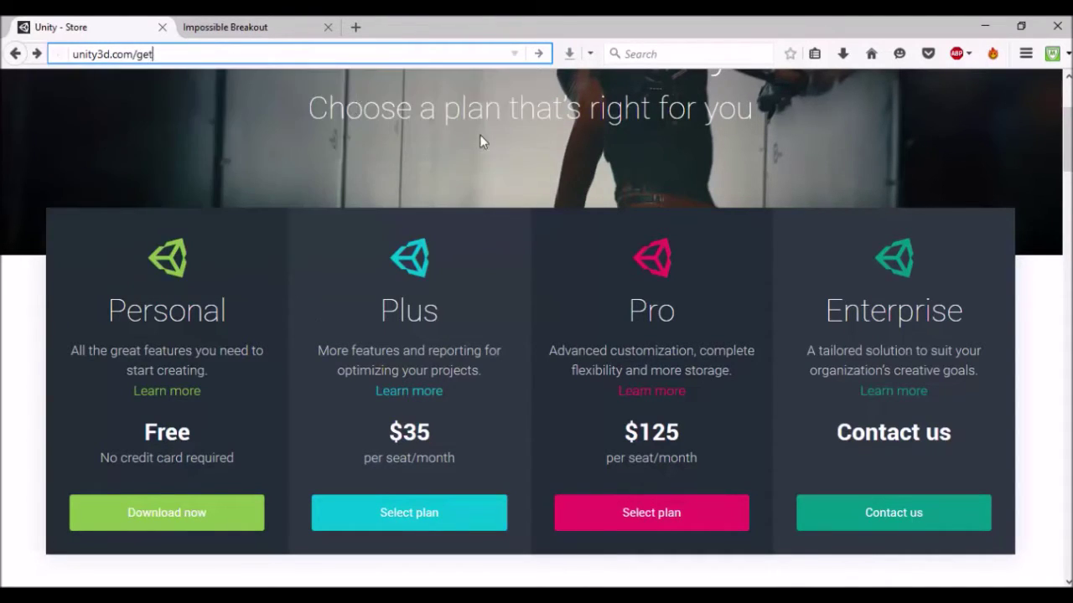
left_click(1, 201)
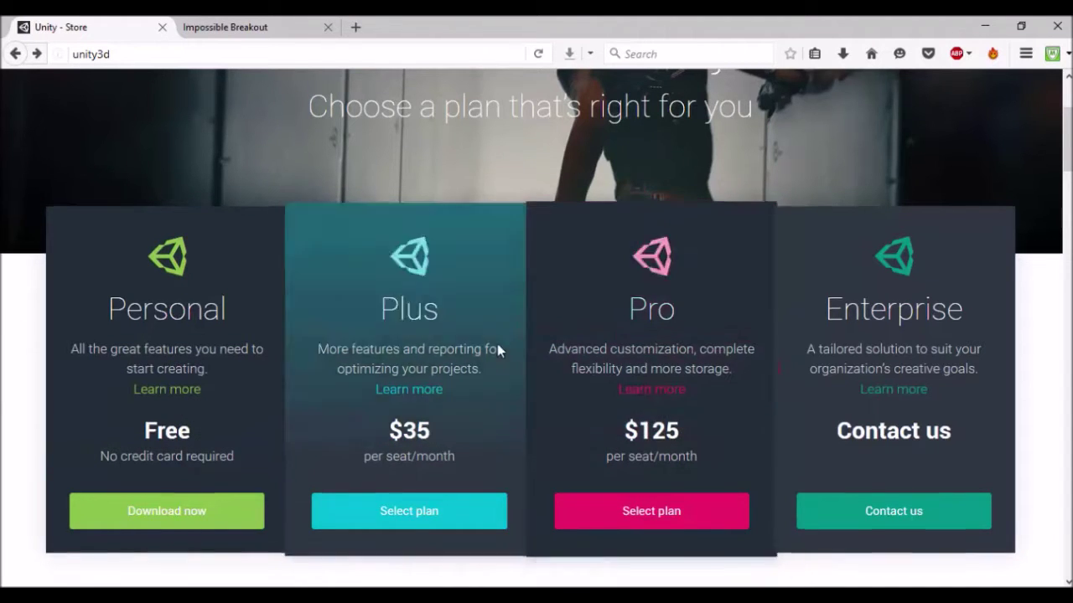
- Scroll to Compare plans and highlight Personal's All Platforms and Royalty Free features
scroll(498, 345, "down", 5)
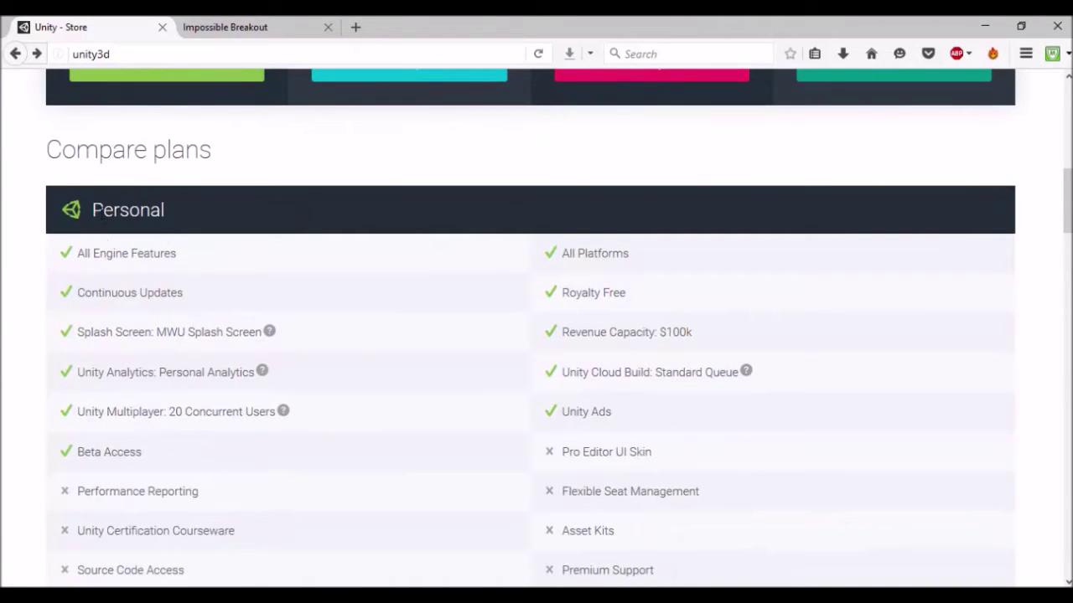
scroll(139, 162, "down", 5)
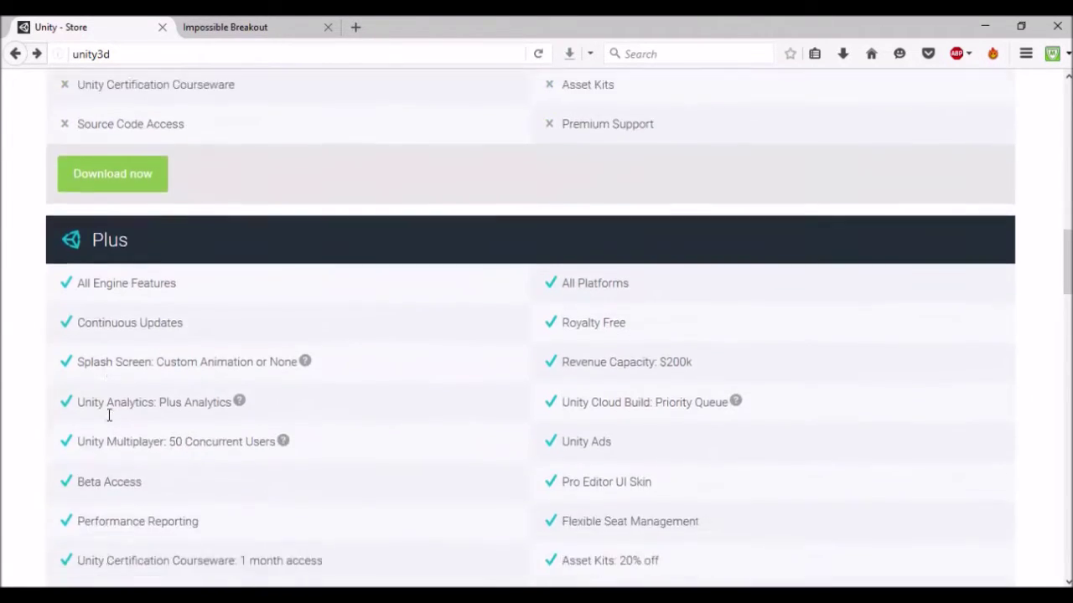
scroll(114, 407, "down", 9)
scroll(187, 386, "up", 8)
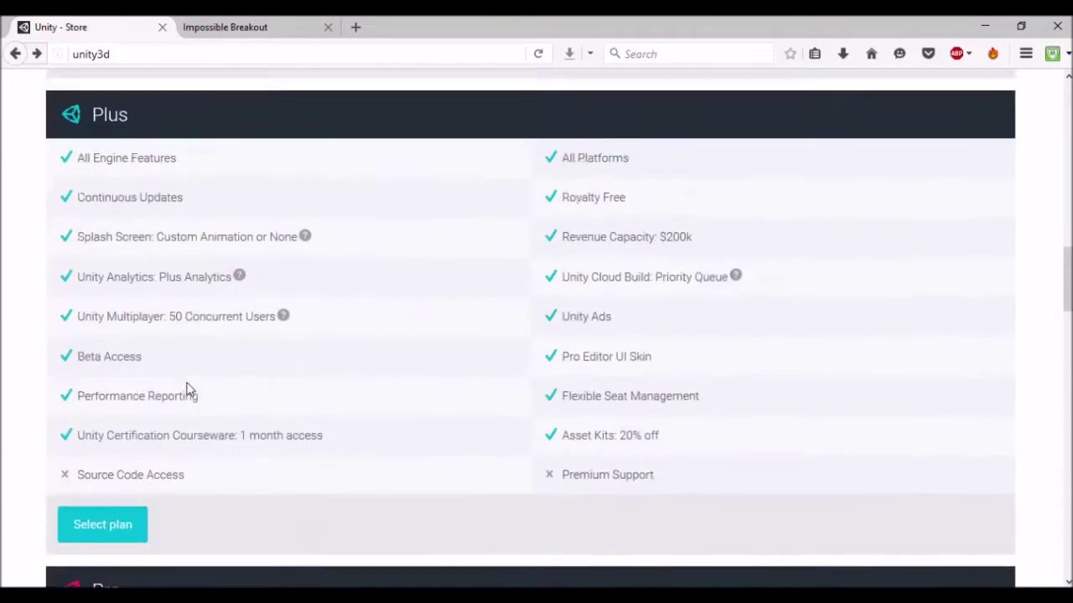
scroll(187, 390, "up", 6)
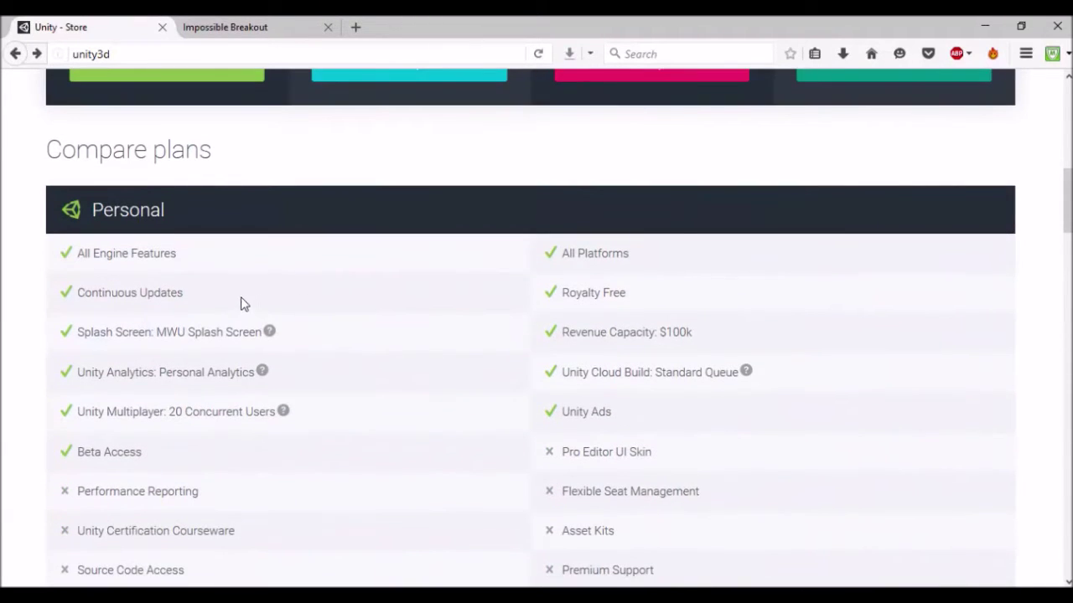
scroll(241, 303, "down", 1)
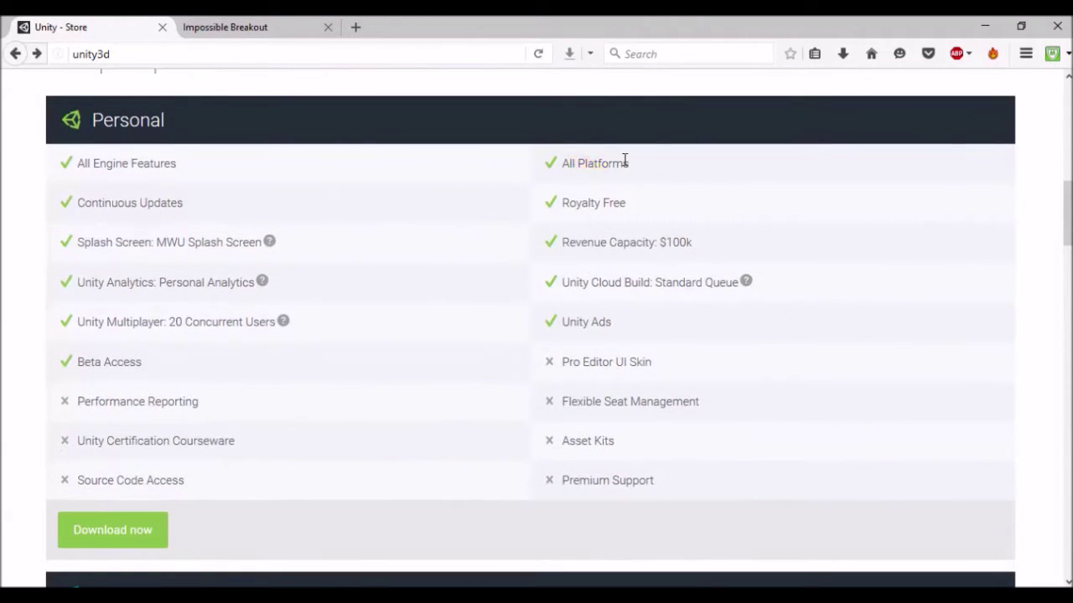
left_click_drag(628, 164, 563, 164)
left_click(585, 165)
mouse_move(563, 203)
left_mouse_down()
mouse_move(625, 202)
mouse_move(567, 206)
left_mouse_up()
left_click(625, 202)
left_click(574, 207)
left_click_drag(627, 210, 565, 210)
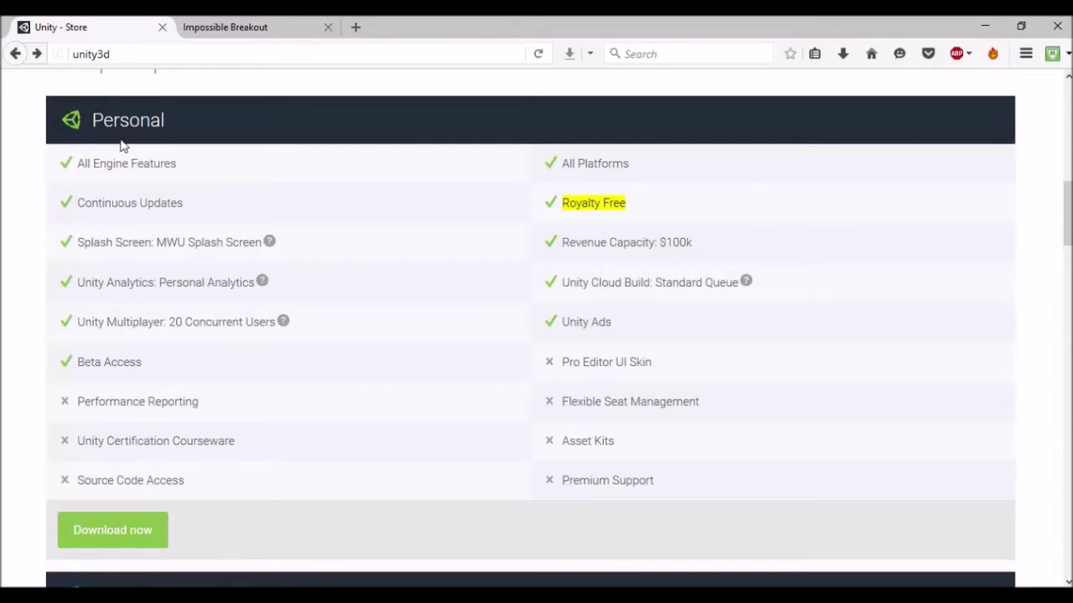
- Highlight Personal's MWU Splash Screen feature, then move on to the Plus list
left_click_drag(79, 244, 255, 246)
left_click(192, 242)
left_click(261, 245)
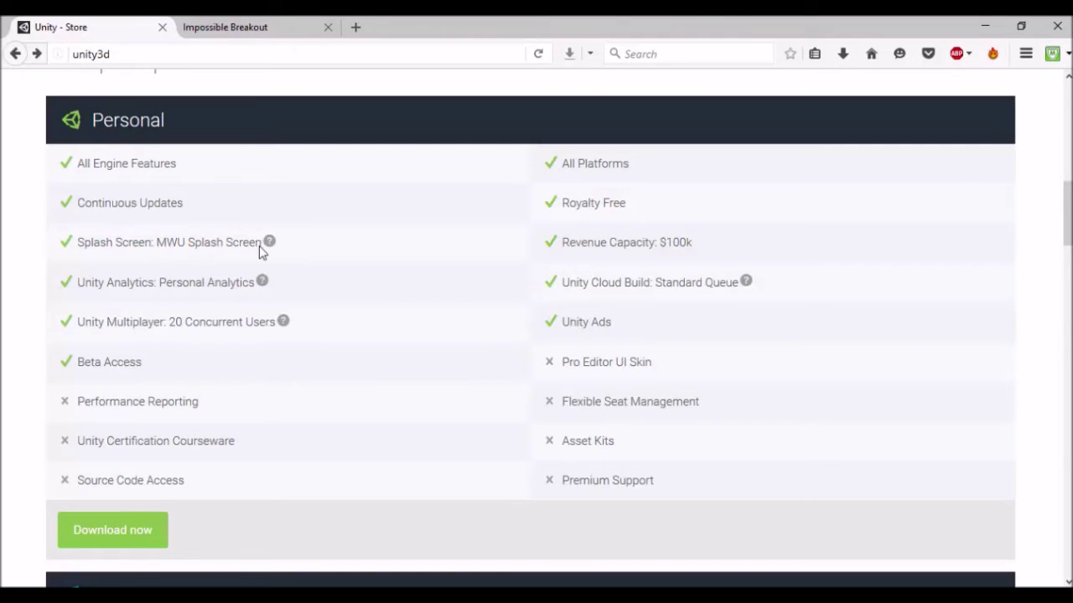
mouse_move(262, 245)
left_mouse_down()
mouse_move(172, 243)
mouse_move(262, 244)
left_mouse_up()
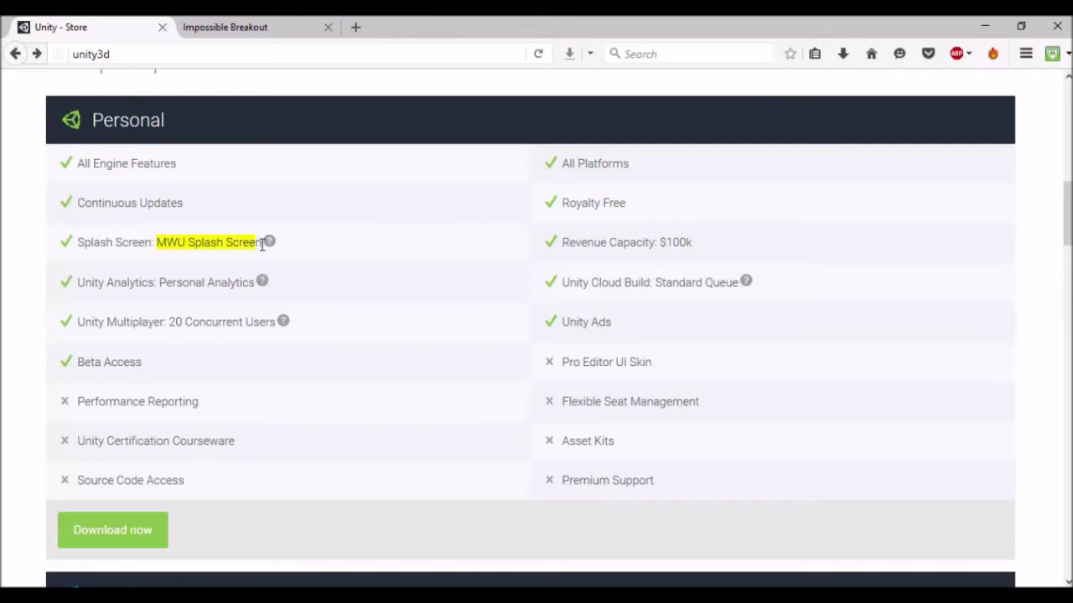
left_click(235, 243)
scroll(232, 246, "down", 5)
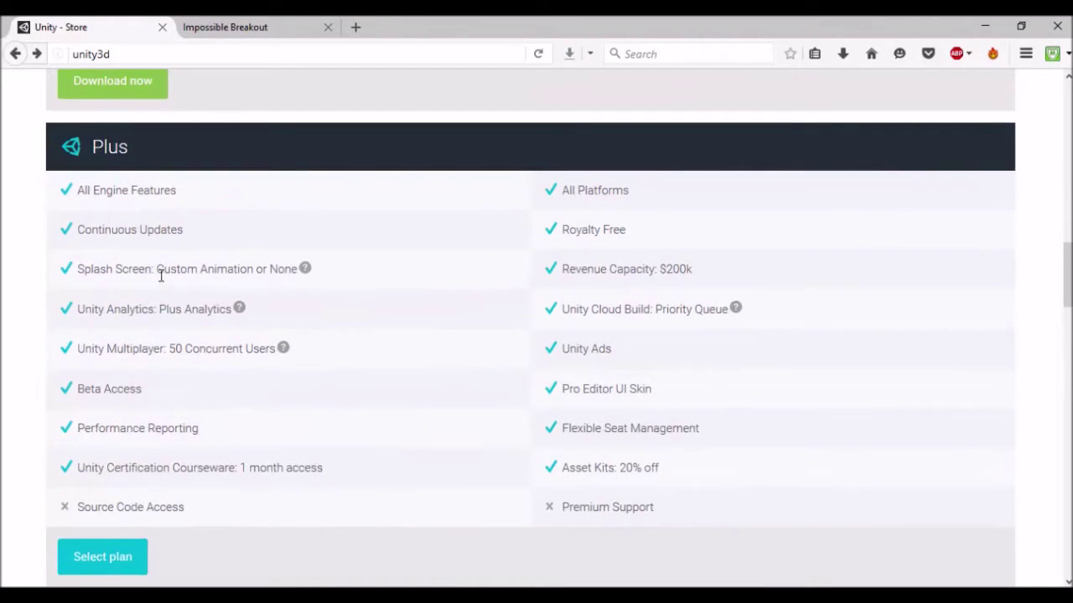
- Scroll back to Personal's features and highlight the Revenue Capacity label
scroll(246, 209, "up", 10)
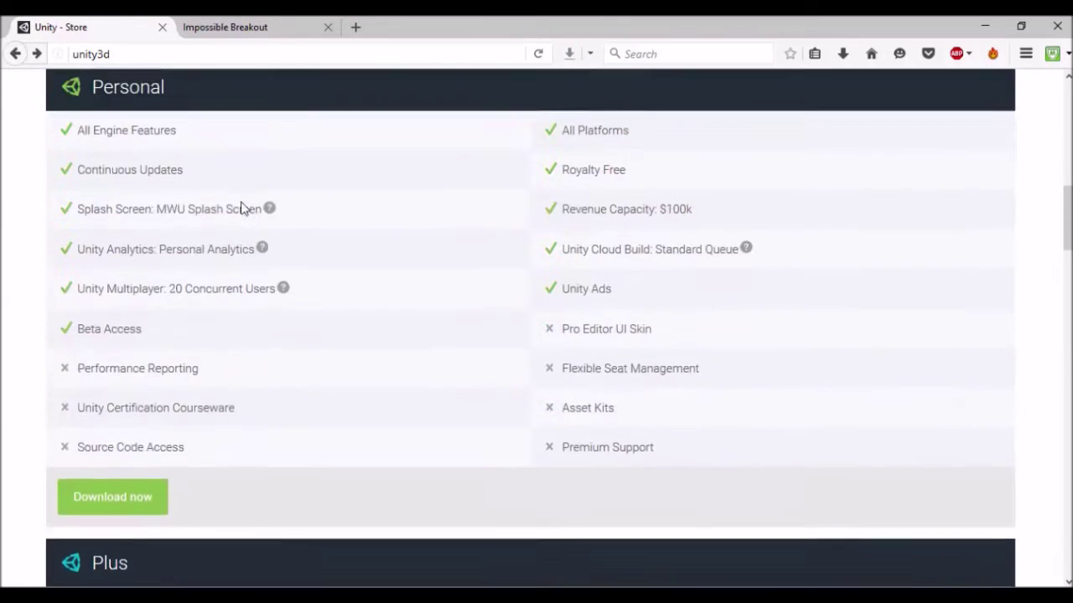
scroll(405, 439, "down", 10)
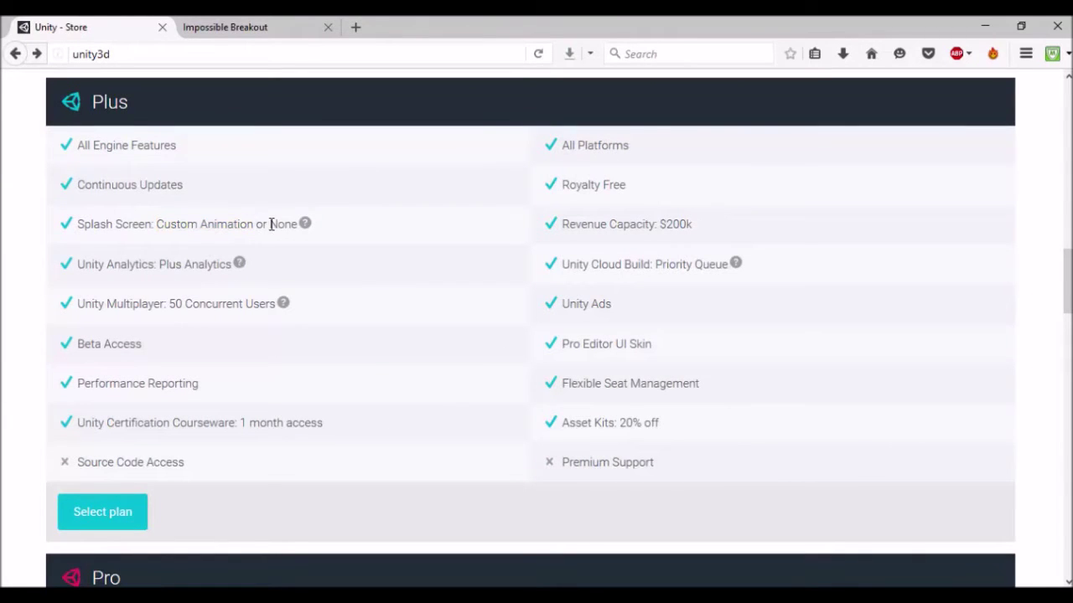
scroll(428, 261, "up", 7)
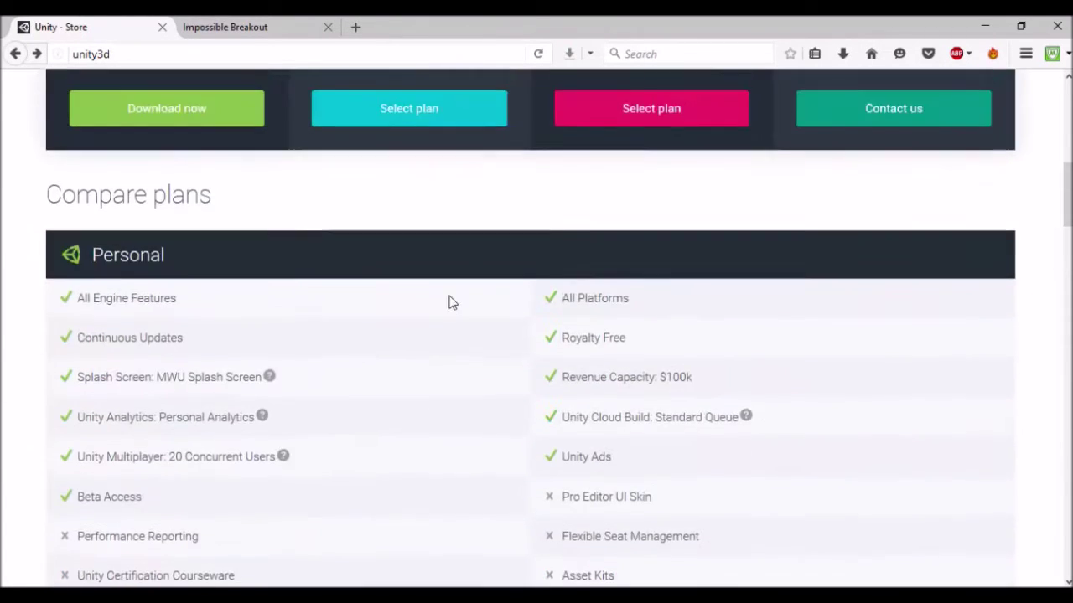
scroll(453, 303, "down", 3)
scroll(455, 306, "up", 2)
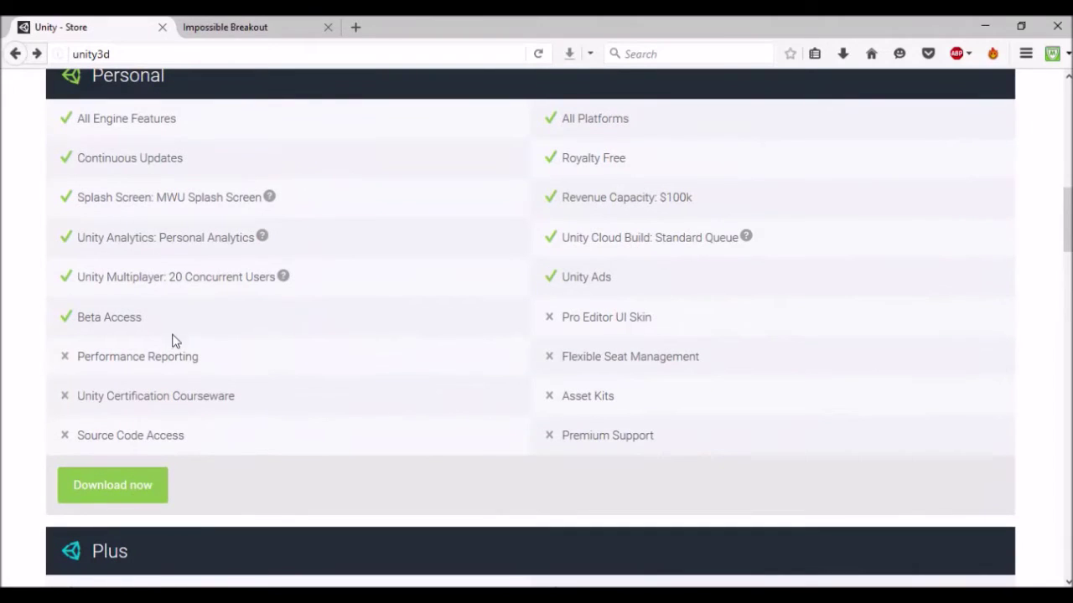
scroll(426, 275, "up", 5)
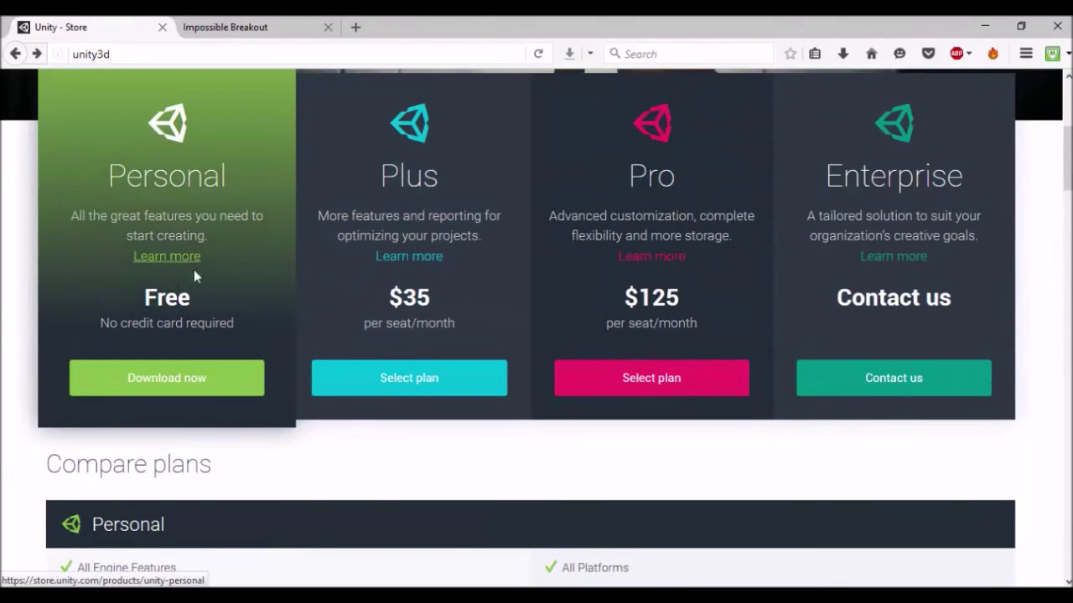
scroll(170, 297, "down", 4)
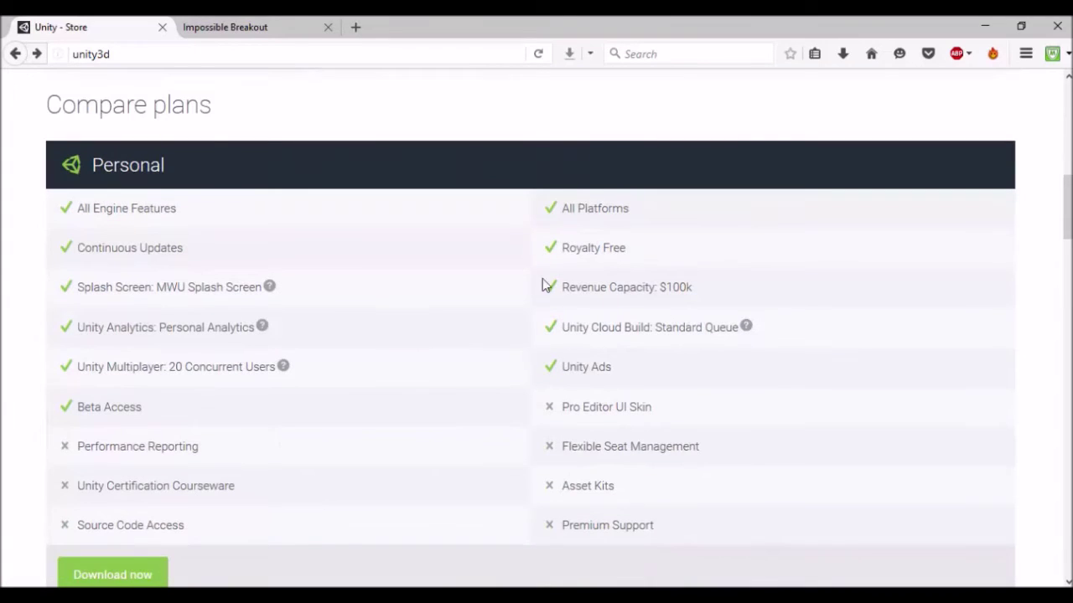
left_click_drag(564, 288, 651, 290)
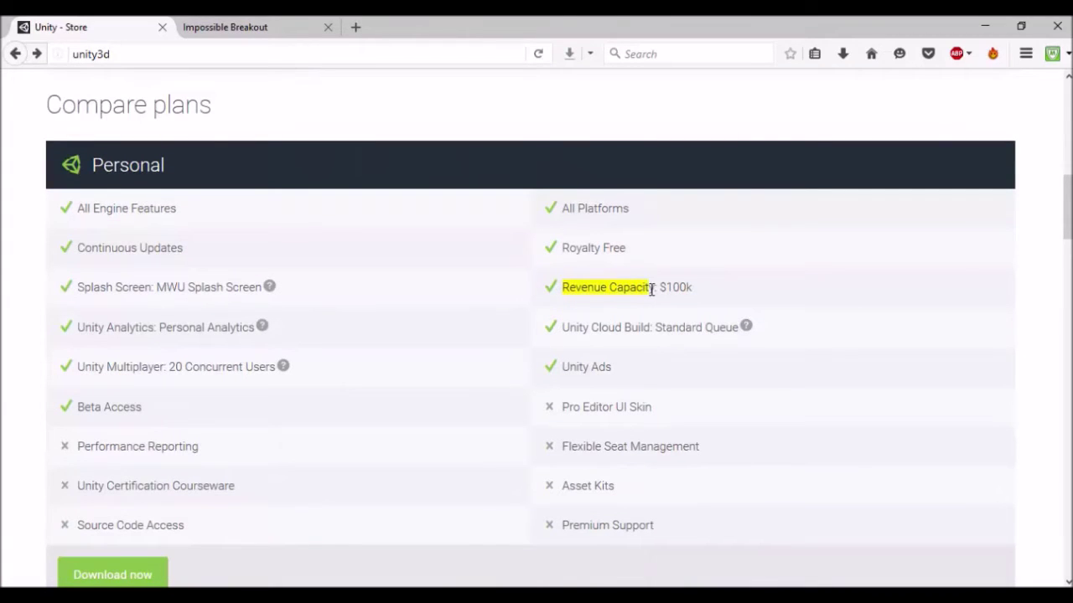
left_click(600, 288)
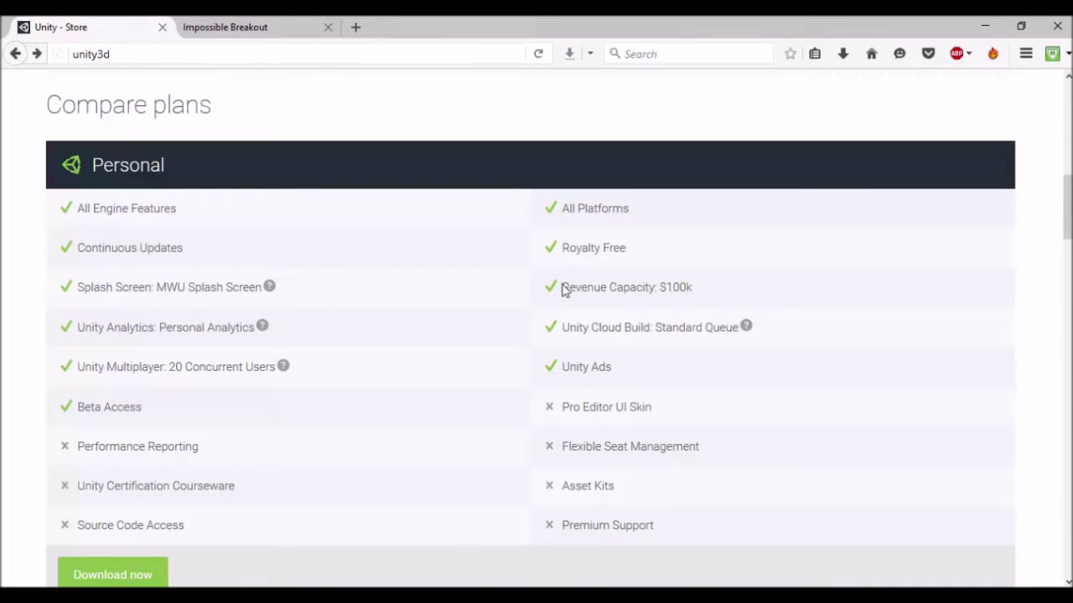
left_click_drag(564, 285, 695, 292)
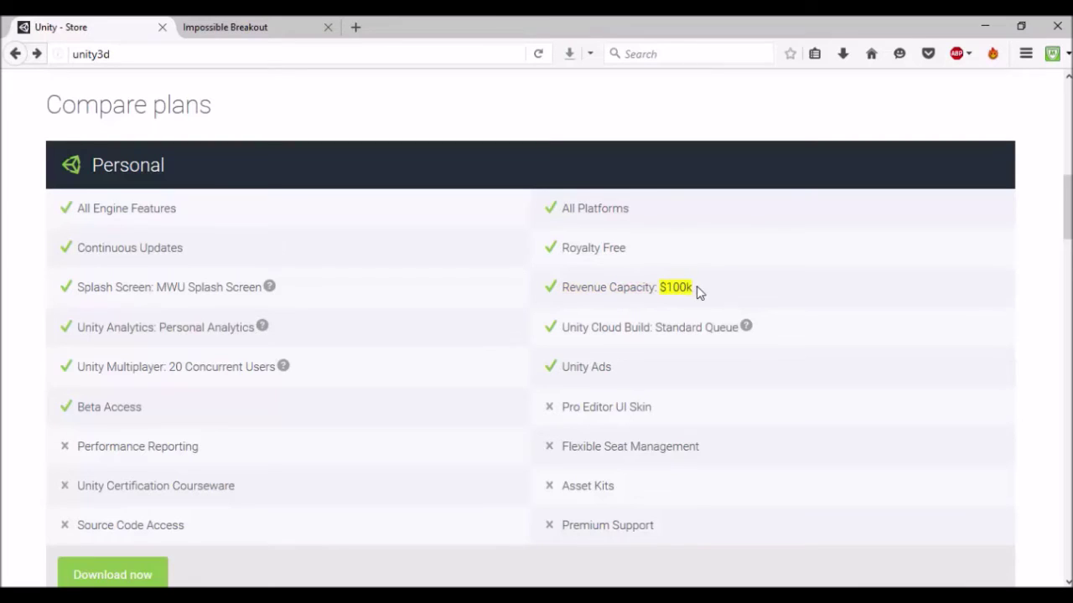
left_click(685, 286)
- Highlight Personal's $100k revenue limit and the Unity Ads feature
left_click_drag(662, 287, 689, 285)
left_click(682, 288)
left_click_drag(574, 366, 631, 374)
left_click(651, 287)
left_click_drag(608, 366, 555, 366)
left_click(559, 373)
scroll(449, 297, "down", 4)
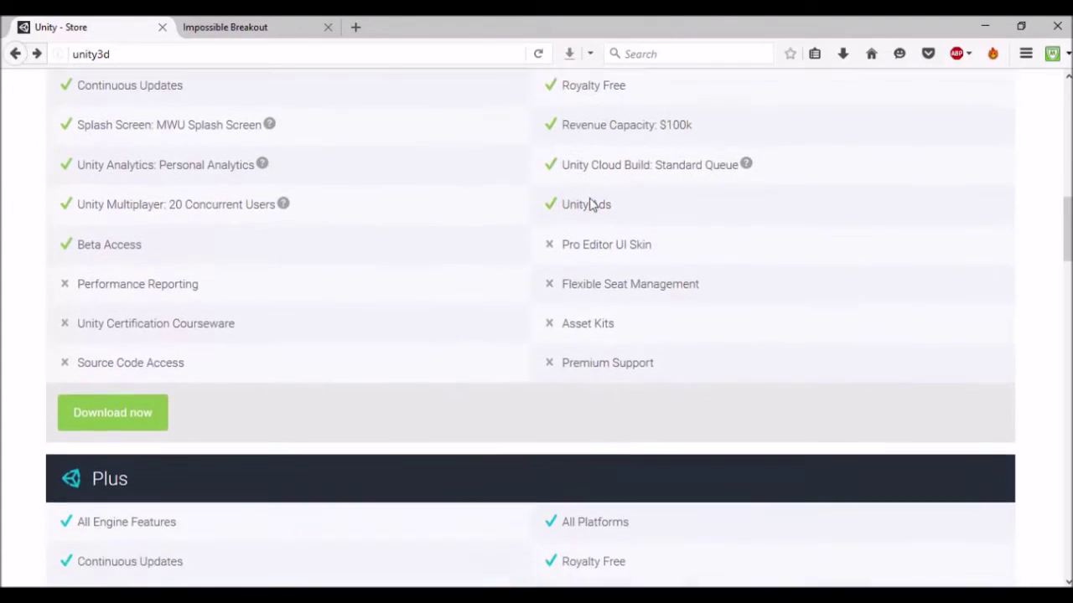
- Highlight the Plus plan's $200k revenue limit
scroll(590, 204, "up", 4)
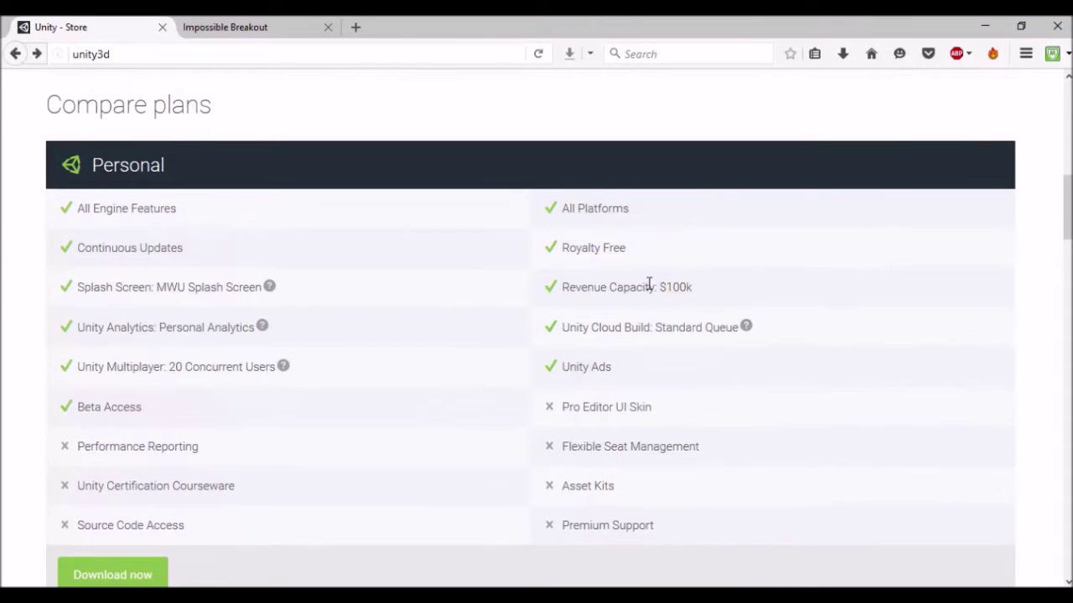
scroll(642, 280, "down", 6)
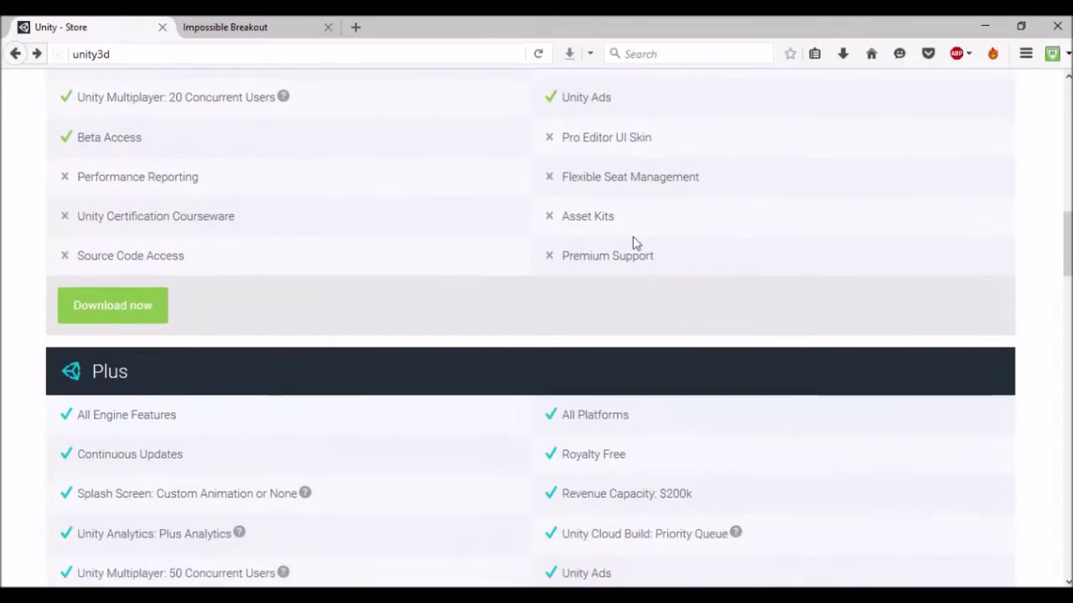
scroll(570, 139, "down", 4)
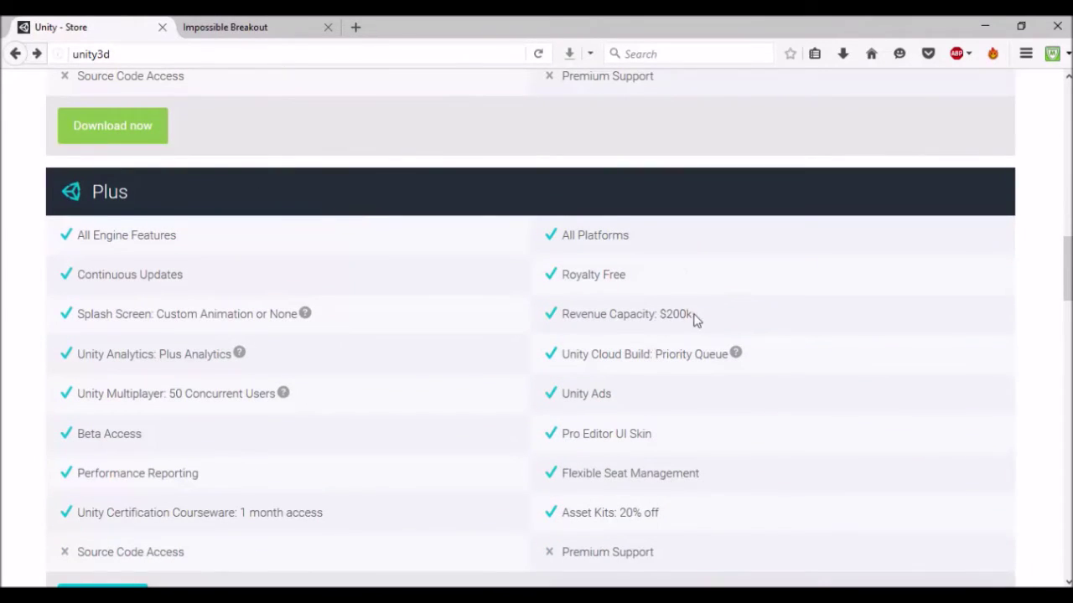
left_click_drag(693, 315, 665, 313)
left_click(597, 295)
- Point out the Royalty Free line in the plan lists, including Enterprise
scroll(568, 249, "up", 12)
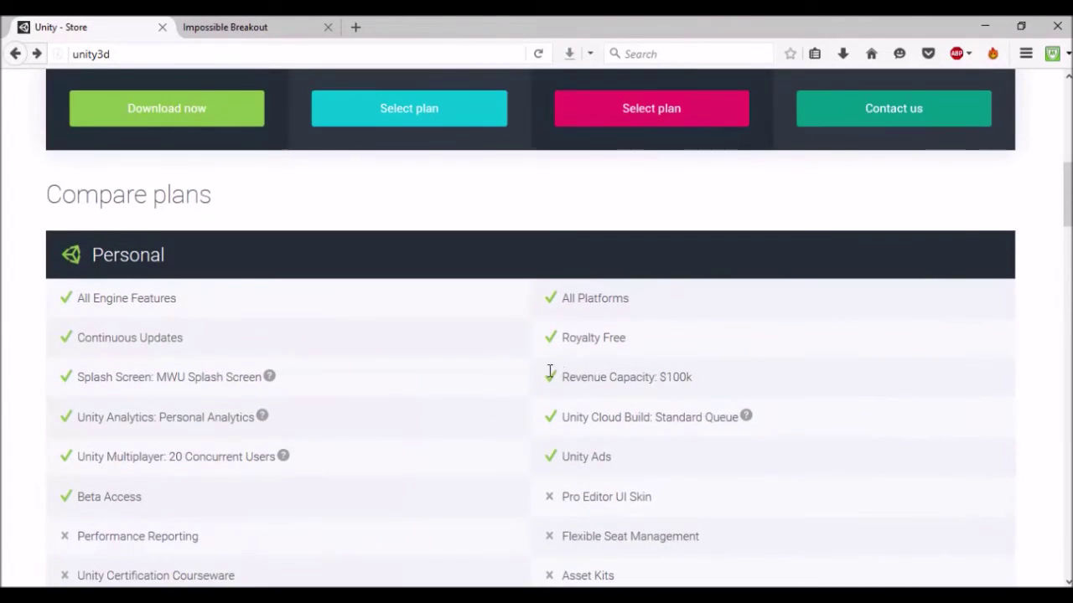
scroll(548, 376, "up", 6)
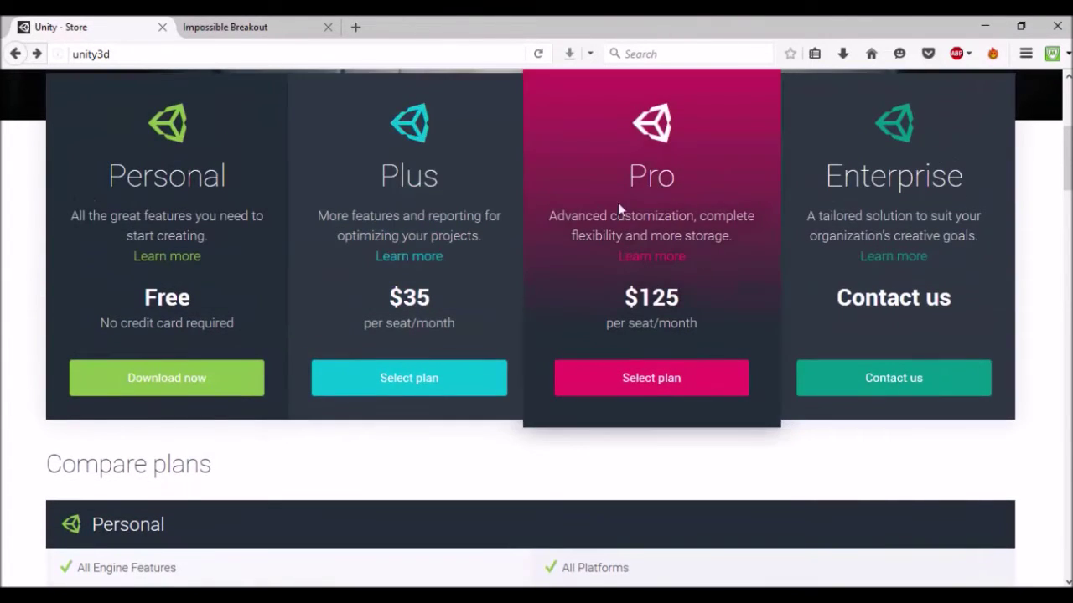
scroll(603, 201, "down", 15)
scroll(587, 201, "down", 11)
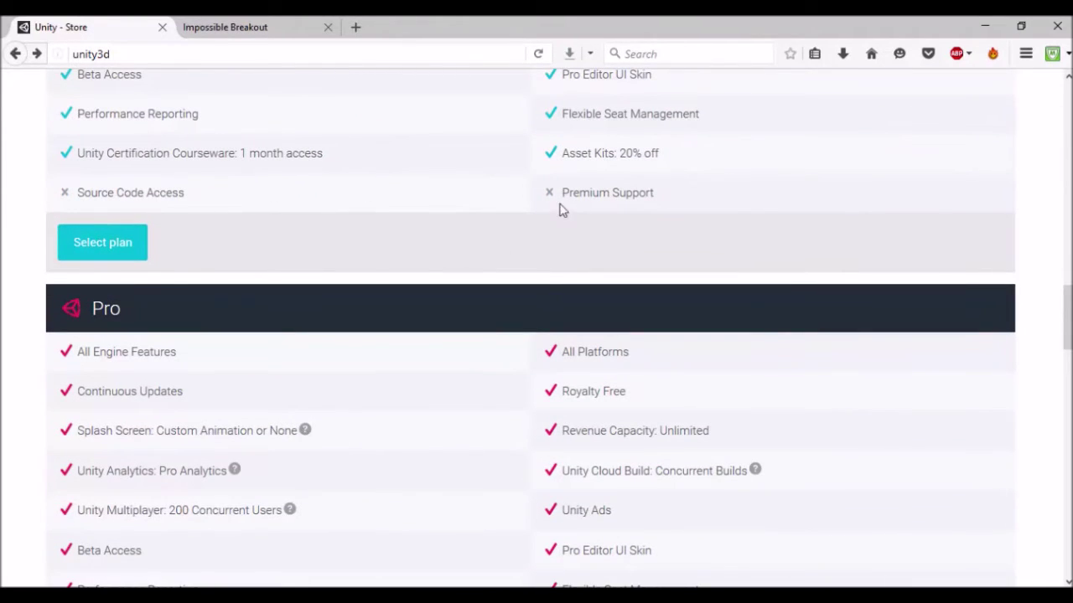
scroll(533, 291, "down", 6)
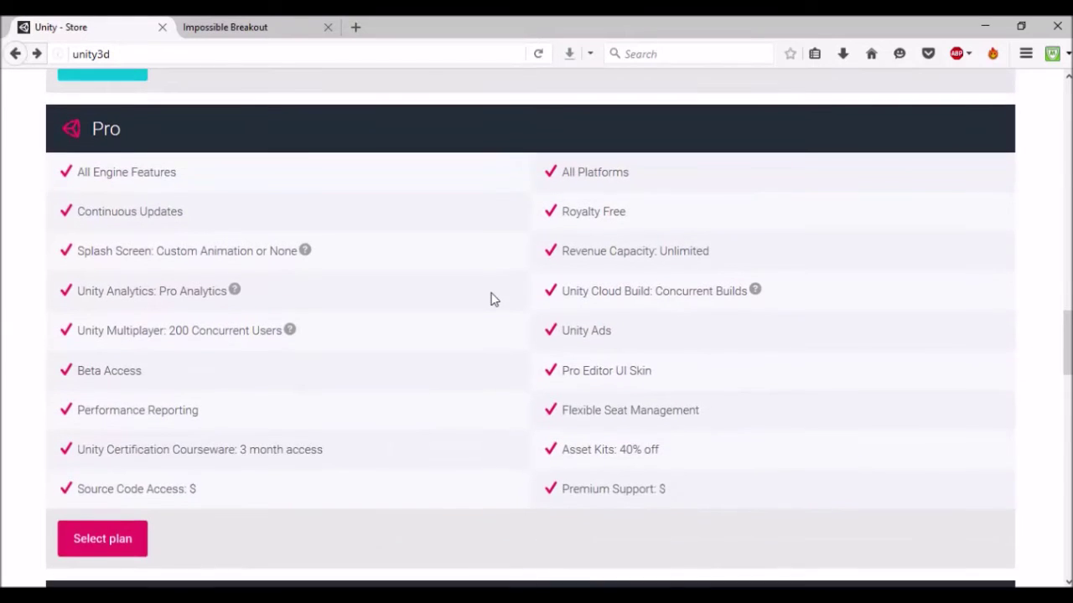
scroll(505, 298, "up", 2)
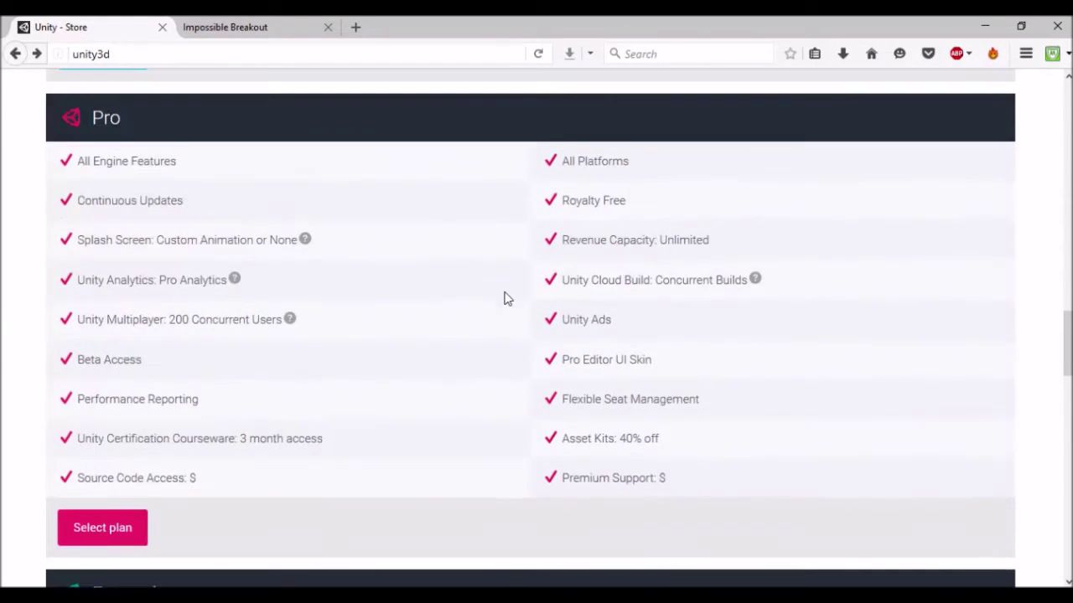
triple_click(599, 212)
left_click(591, 211)
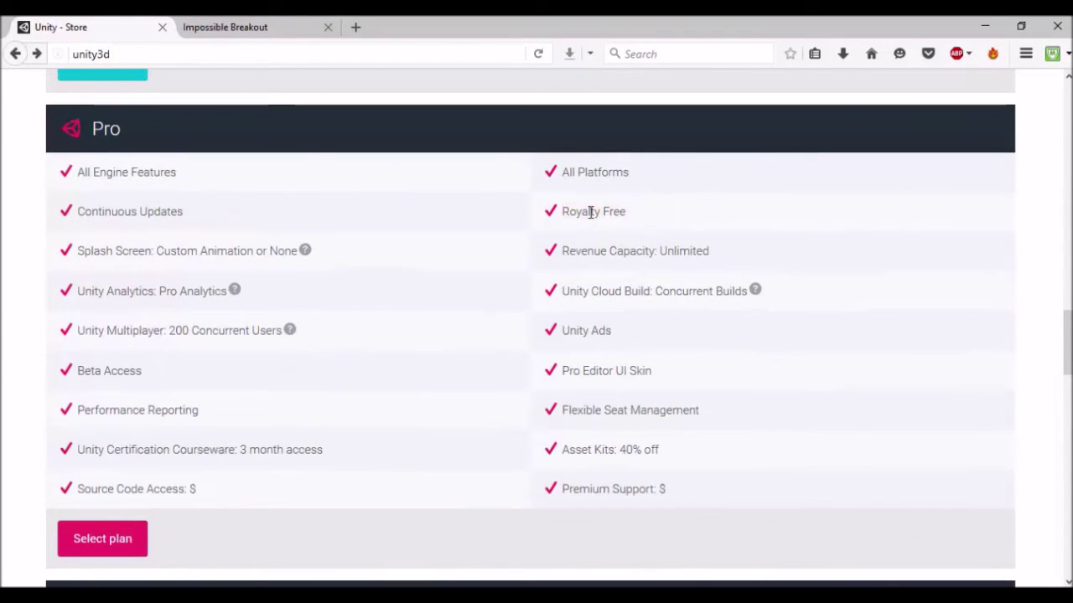
scroll(584, 211, "down", 8)
left_click_drag(629, 330, 550, 328)
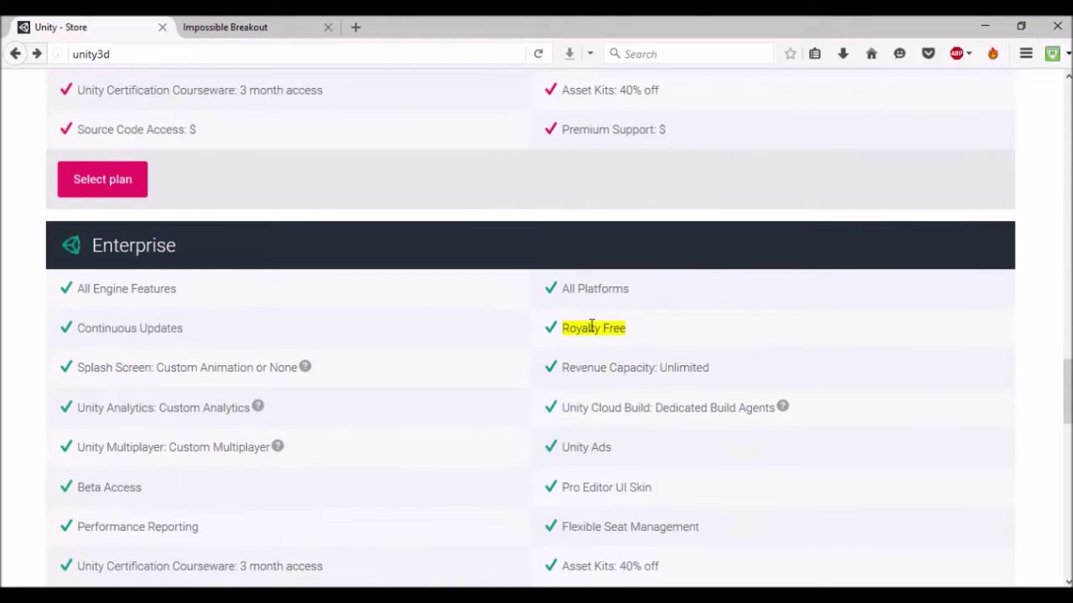
left_click(592, 327)
- Highlight Pro's Unlimited revenue capacity and Enterprise's All Engine Features and heading
scroll(628, 333, "up", 8)
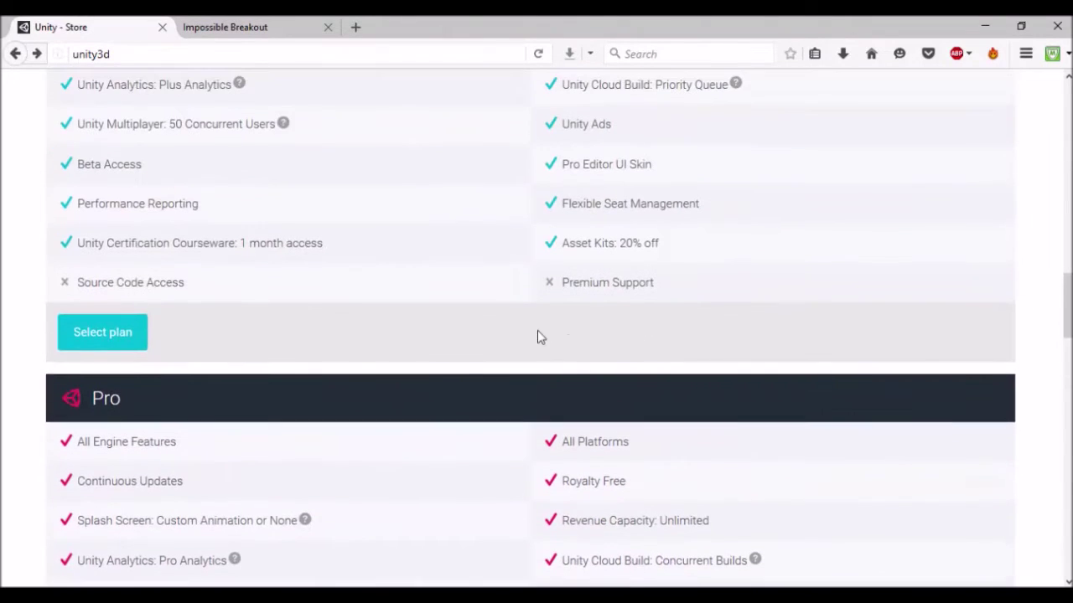
scroll(582, 373, "down", 3)
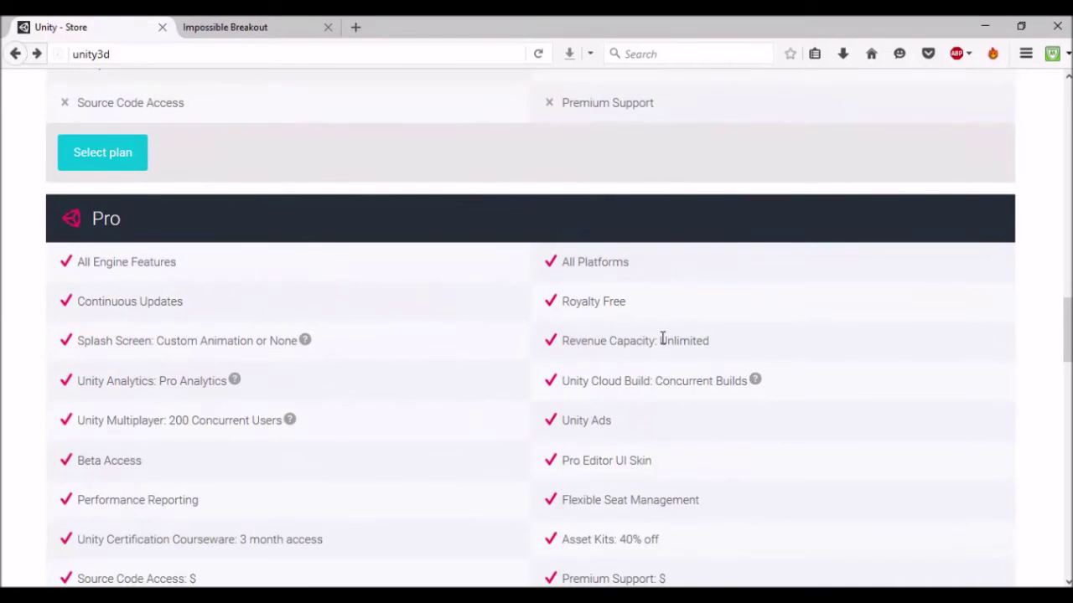
left_click_drag(662, 338, 709, 339)
left_click(689, 338)
triple_click(692, 338)
scroll(664, 341, "down", 9)
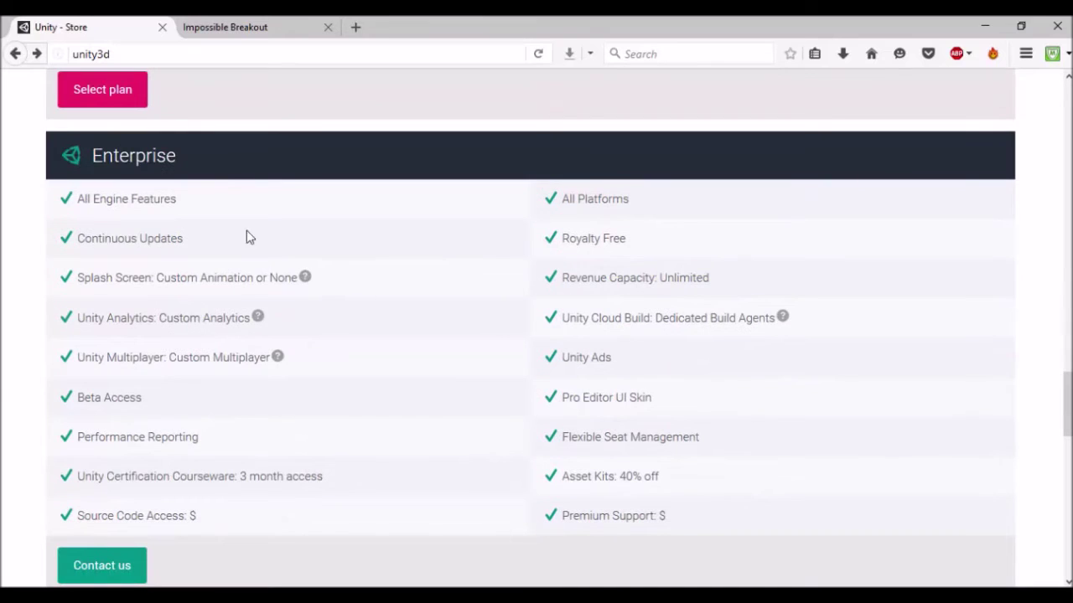
triple_click(180, 199)
double_click(157, 159)
left_click(258, 156)
- Scroll back up and choose Download now for the free Personal plan
scroll(390, 256, "up", 10)
scroll(405, 304, "down", 3)
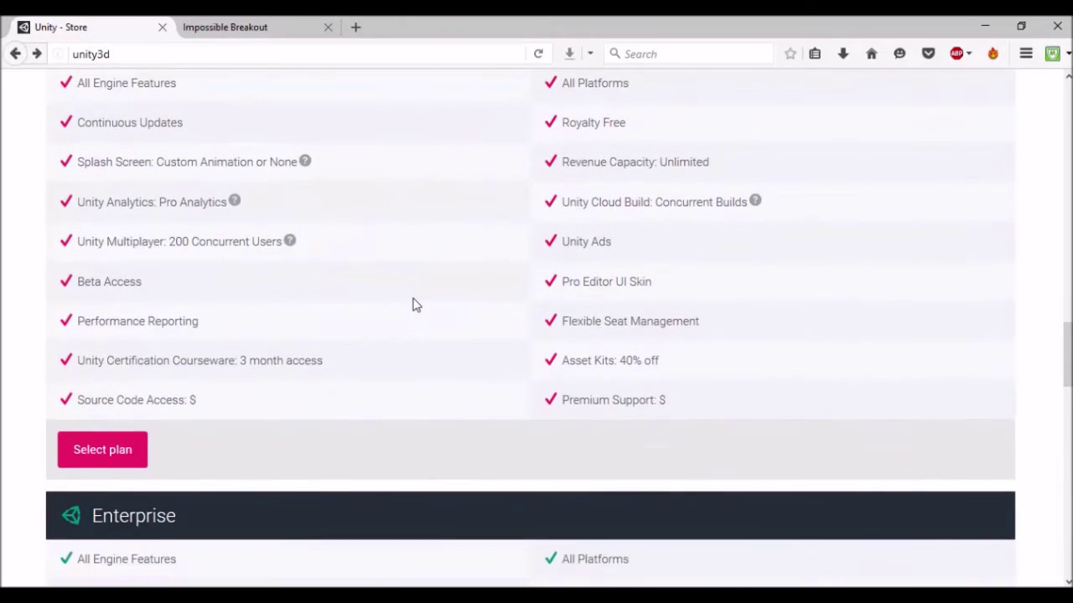
scroll(413, 304, "up", 1)
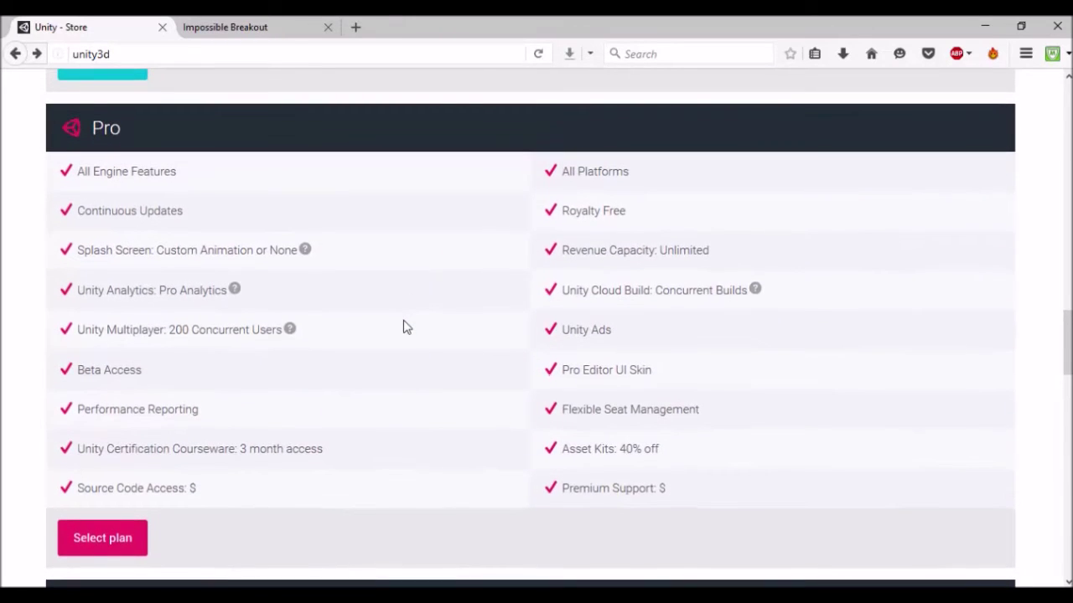
scroll(403, 327, "down", 5)
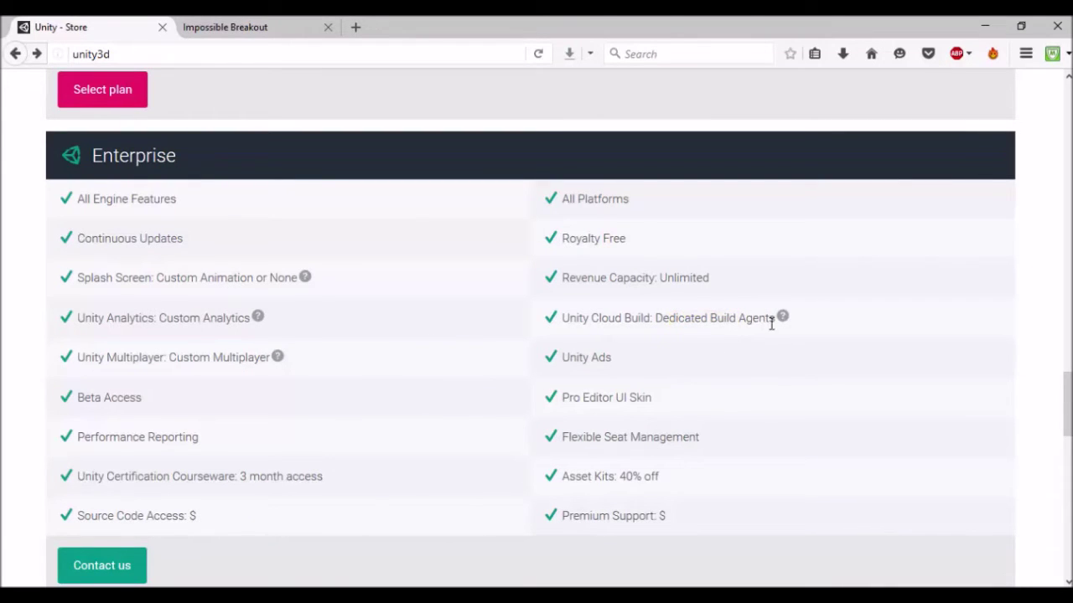
scroll(528, 333, "up", 12)
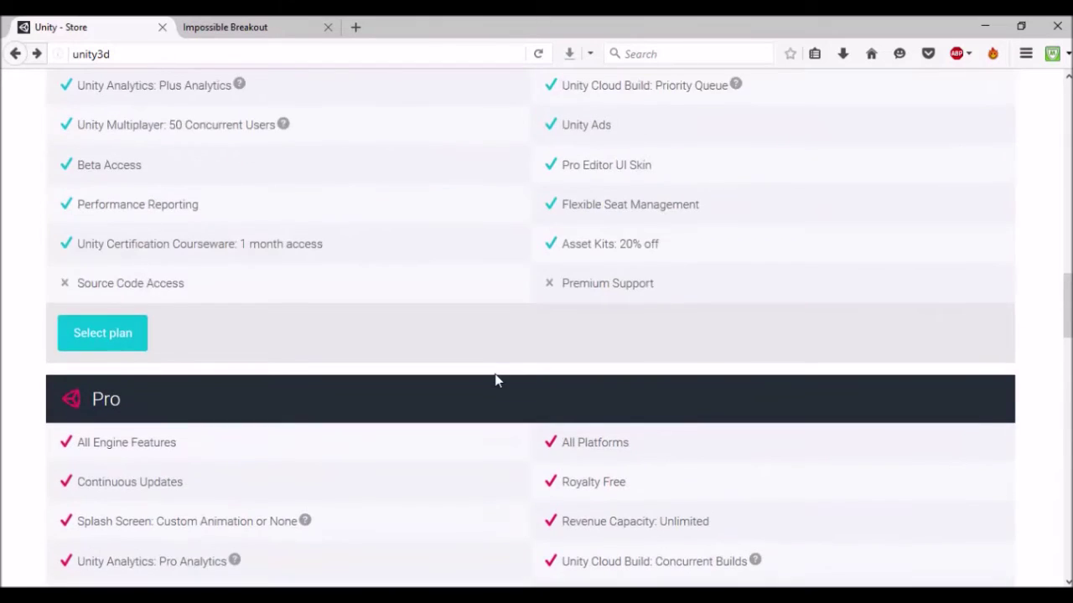
scroll(497, 378, "up", 8)
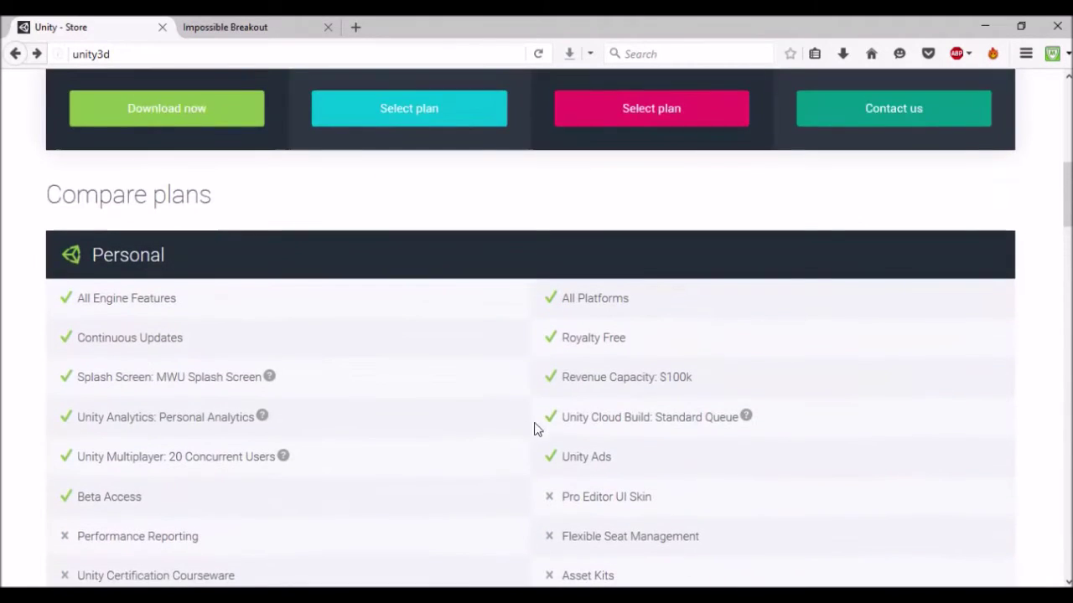
scroll(538, 428, "up", 3)
left_click(229, 388)
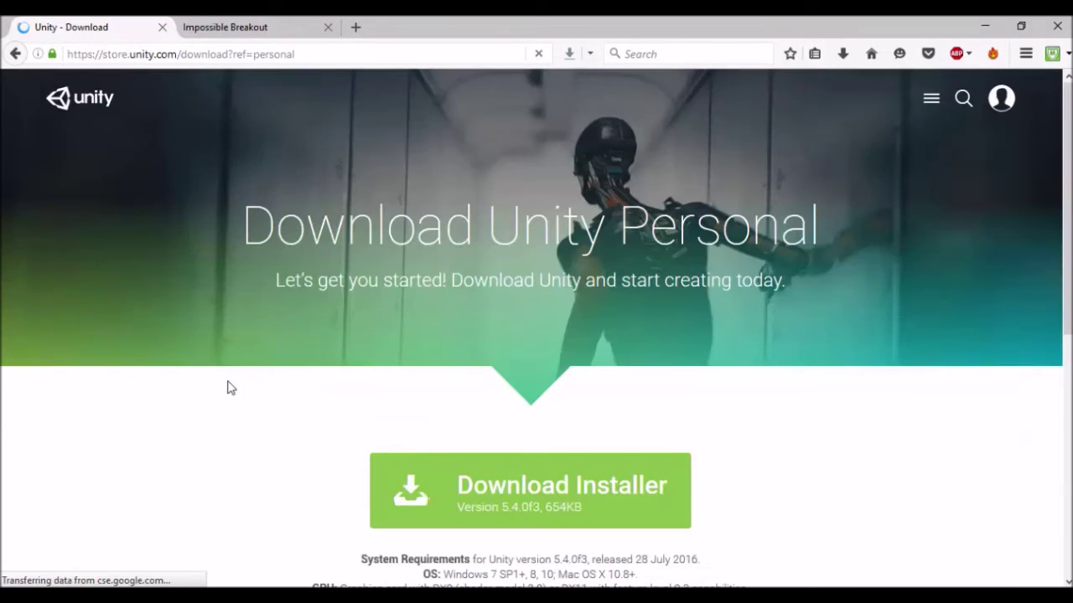
- Download the Unity Personal 5.4.0f3 installer with Download Installer
scroll(227, 385, "down", 2)
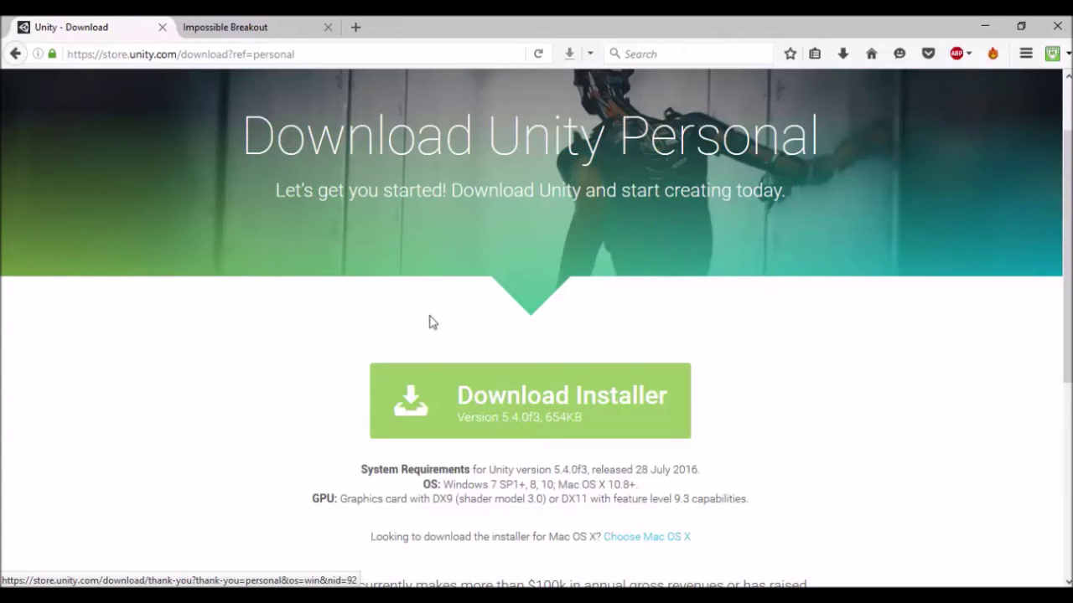
left_click(615, 425)
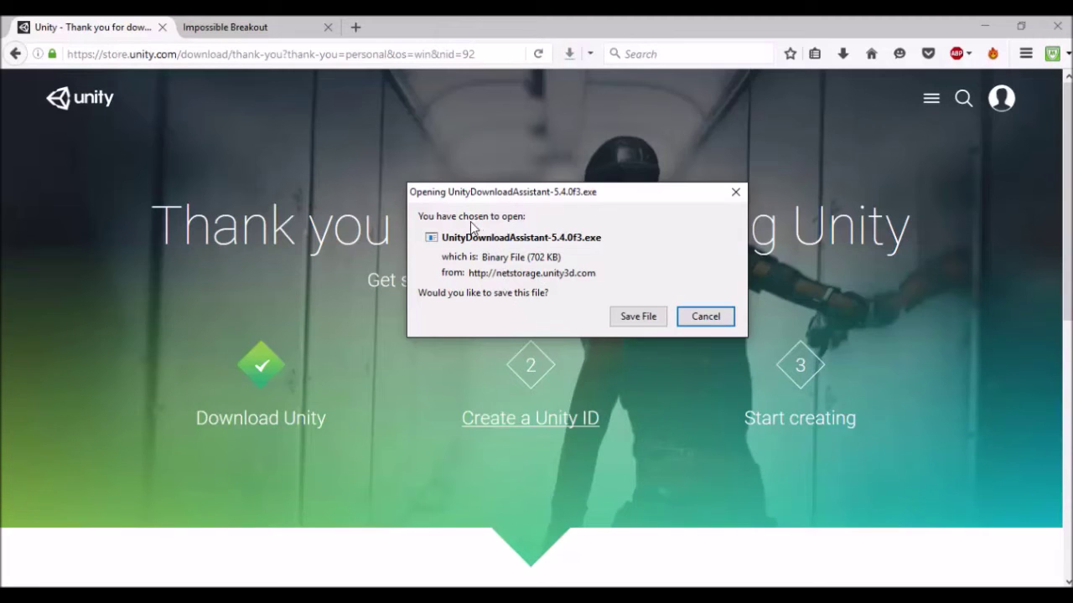
- Move the UnityDownloadAssistant-5.4.0f3.exe save prompt aside, then cancel it without saving
left_click_drag(536, 195, 481, 176)
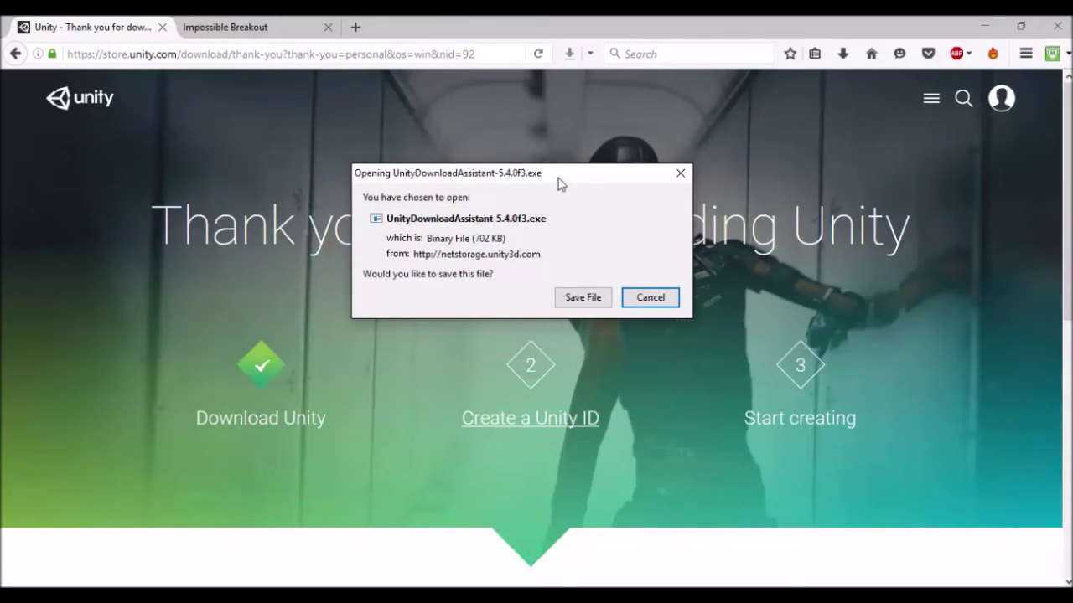
left_click_drag(557, 177, 547, 154)
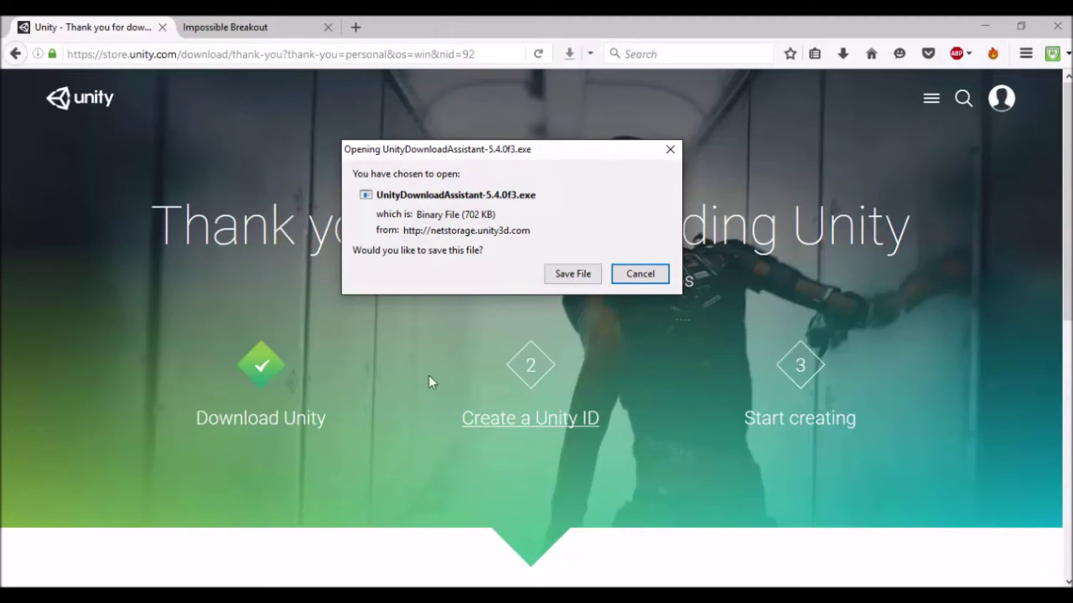
left_click(642, 274)
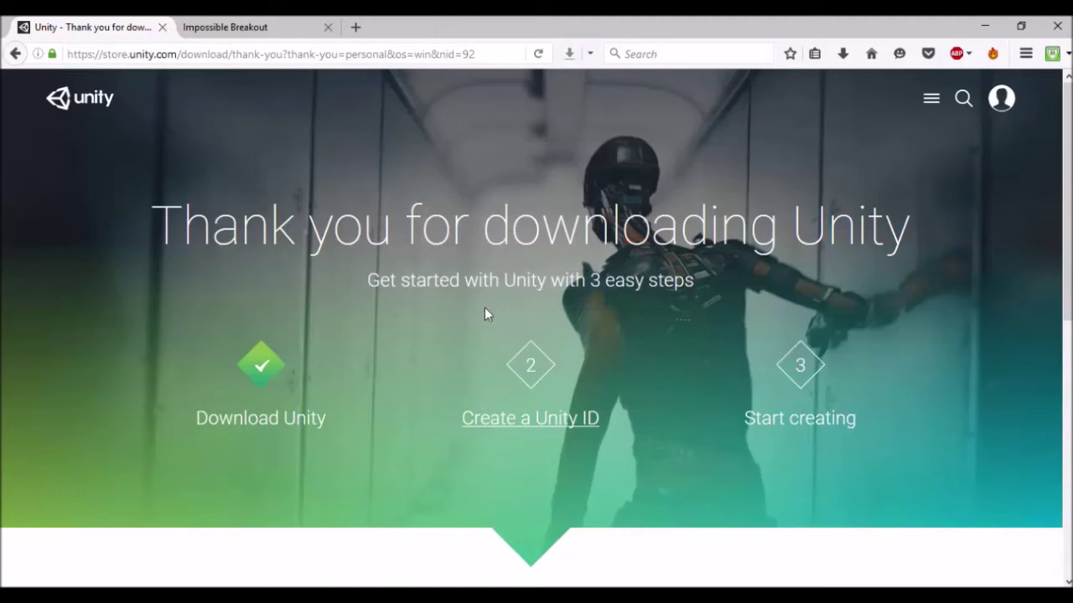
- Scroll to the resources section and highlight the Tutorials and Documentation headings
scroll(282, 413, "down", 4)
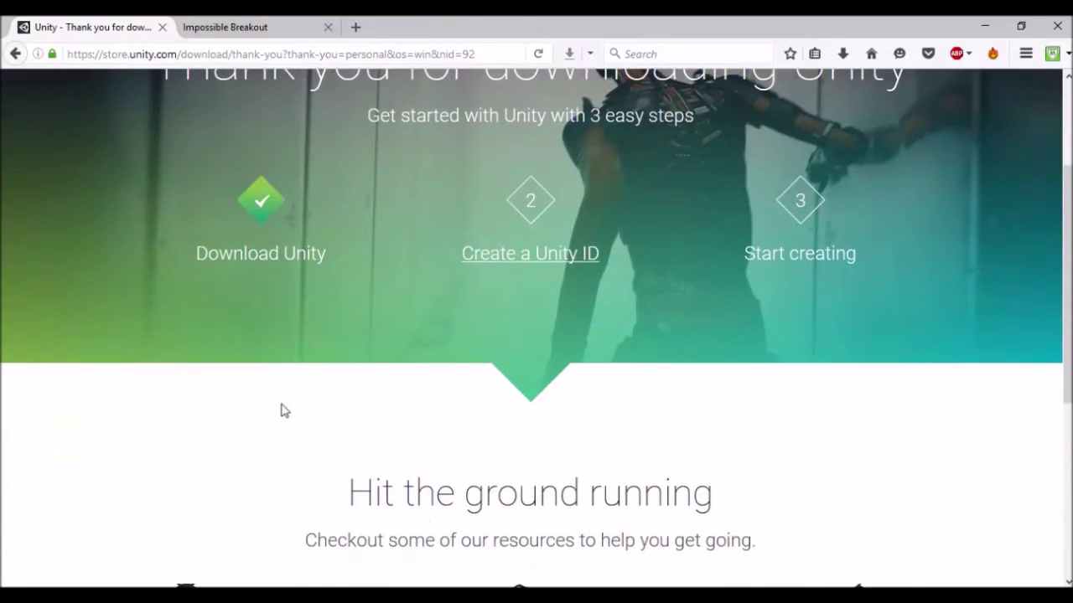
scroll(309, 394, "up", 2)
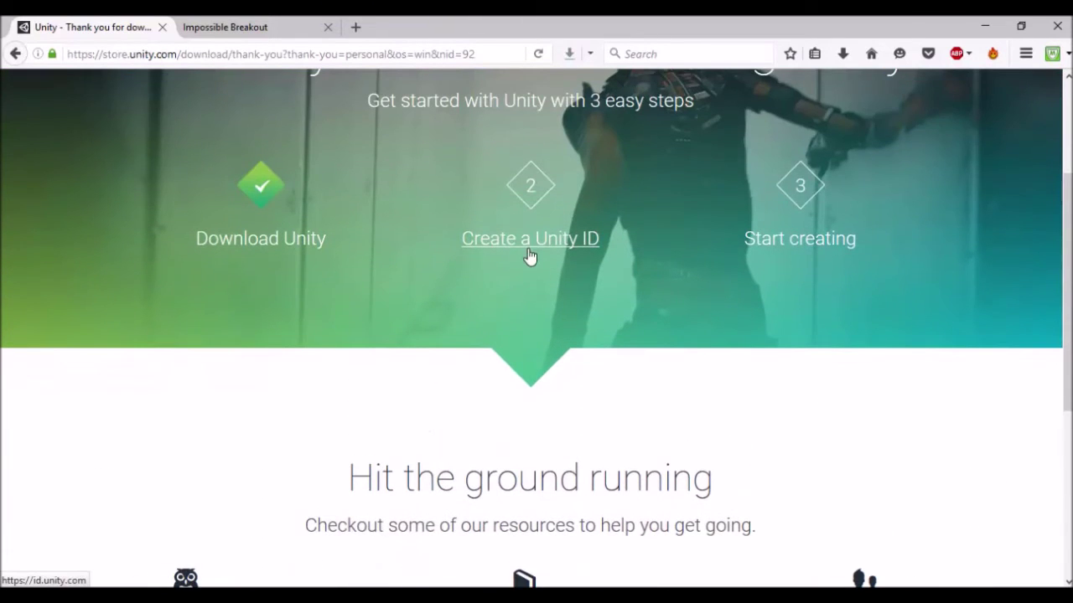
scroll(520, 276, "up", 1)
scroll(508, 342, "up", 1)
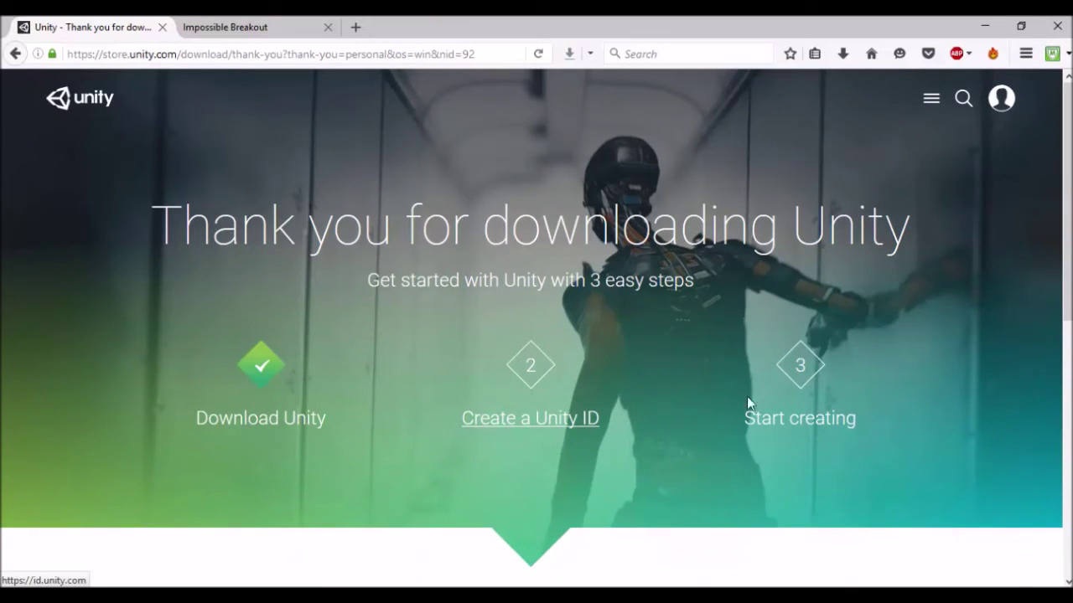
scroll(748, 418, "down", 6)
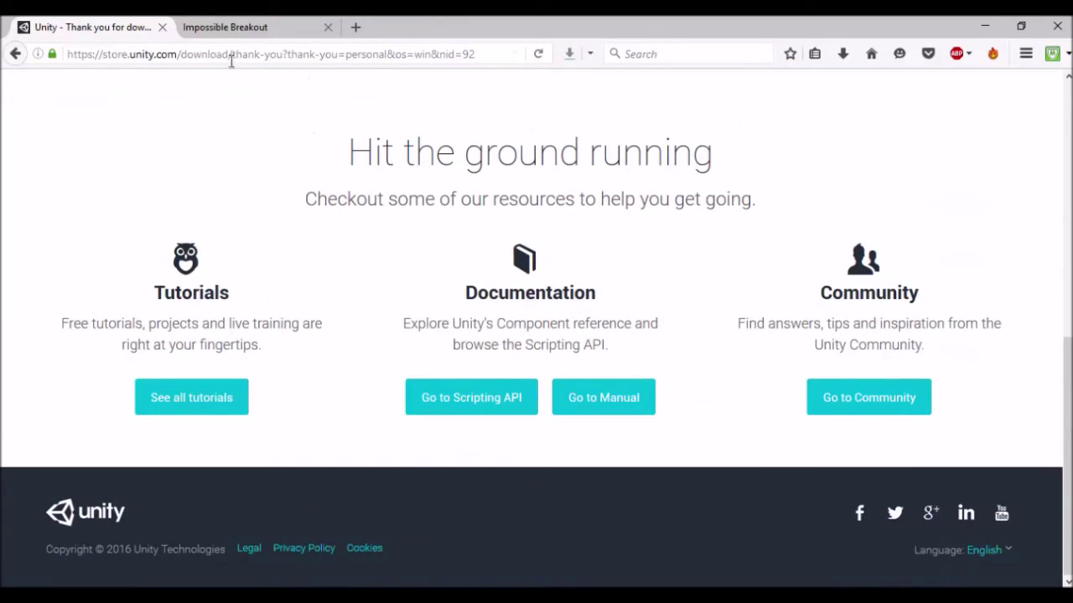
left_click_drag(160, 295, 216, 285)
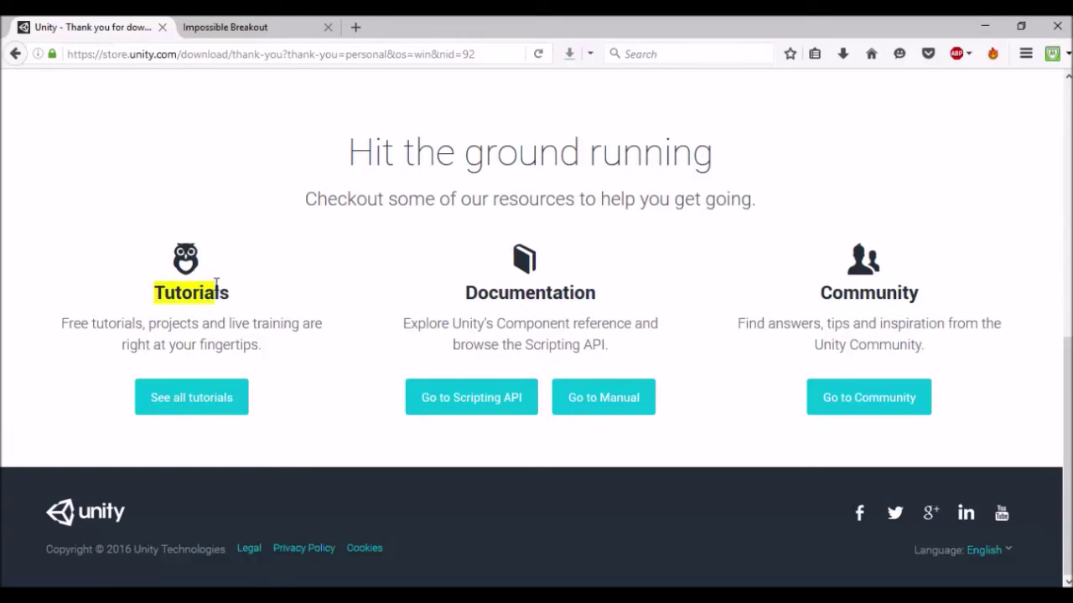
left_click(486, 297)
left_click_drag(471, 293, 611, 294)
left_click(611, 294)
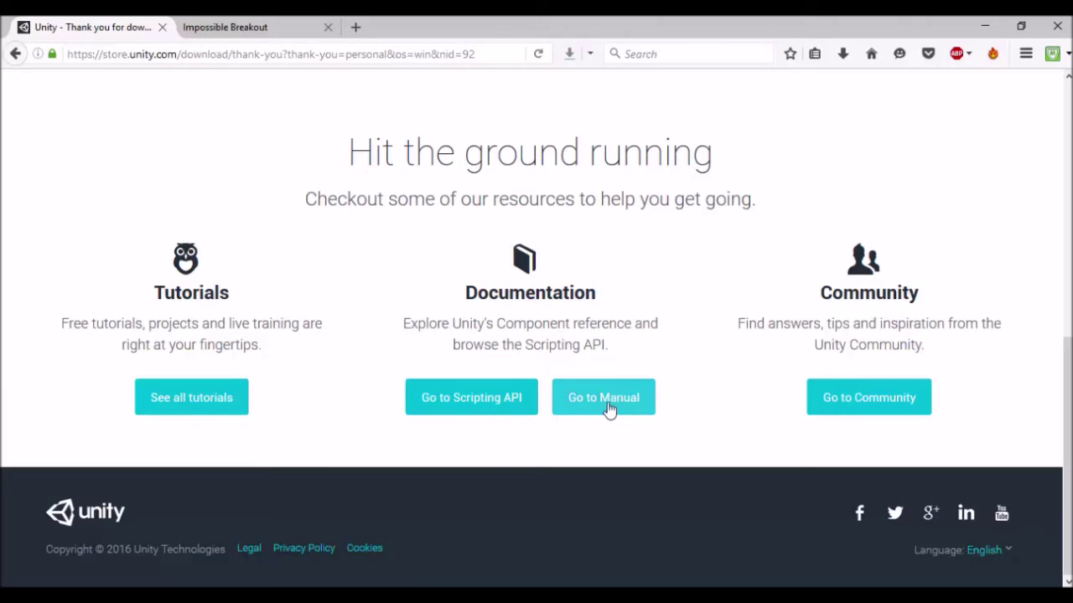
- Highlight the Community heading and 'answers' text, then switch to the Impossible Breakout tab
double_click(794, 325)
left_click_drag(823, 293, 922, 295)
left_click(821, 306)
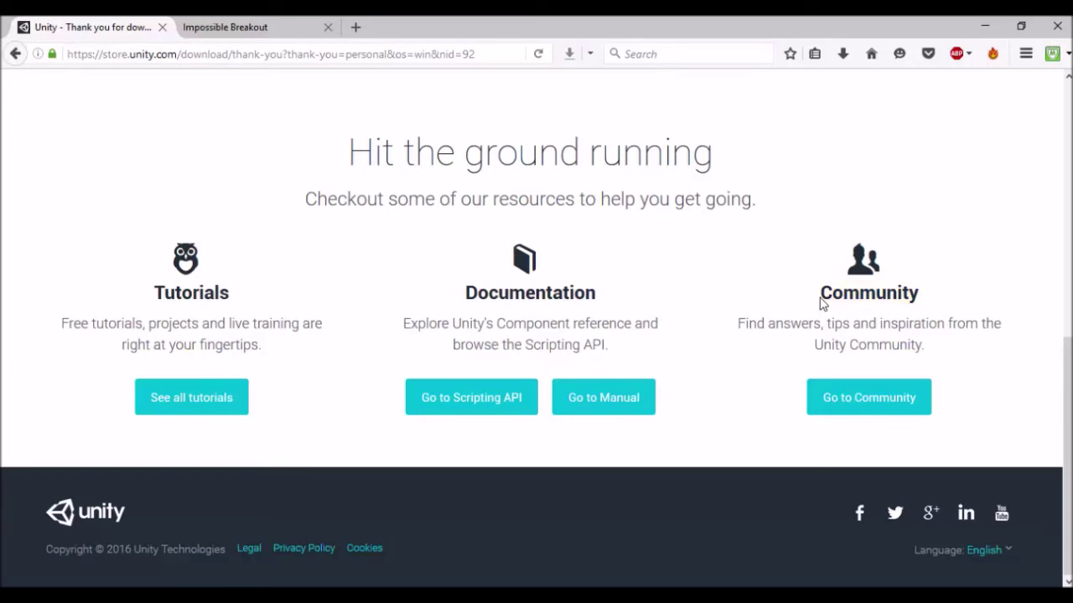
mouse_move(821, 304)
left_mouse_down()
mouse_move(907, 285)
mouse_move(822, 304)
left_mouse_up()
left_click(915, 290)
left_click(824, 303)
left_click(242, 32)
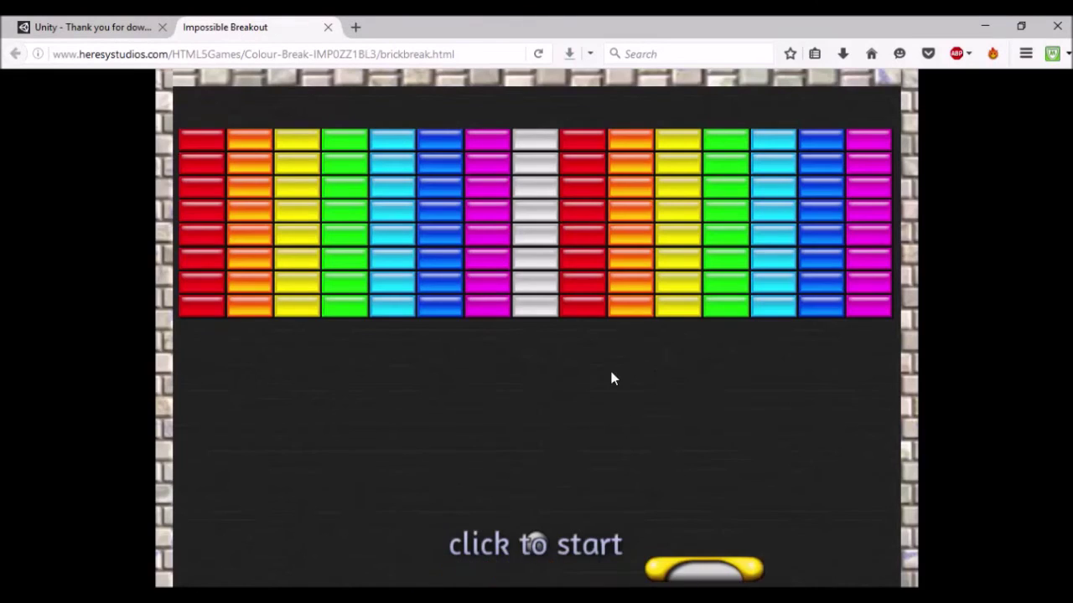
- Mute the Impossible Breakout tab, play a round, then close it from the Unity tab
right_click(295, 25)
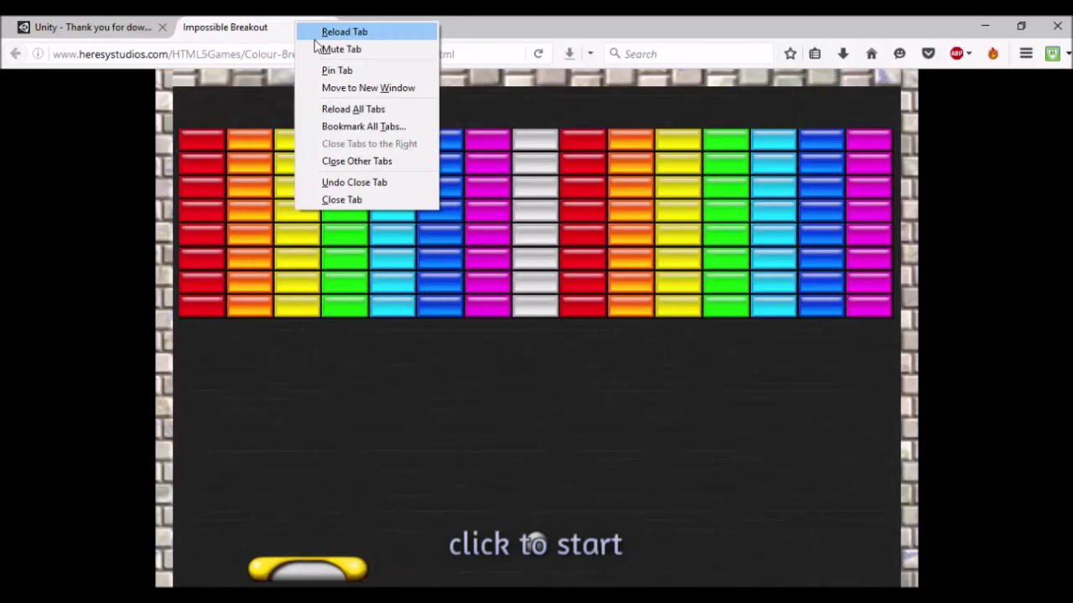
left_click(336, 48)
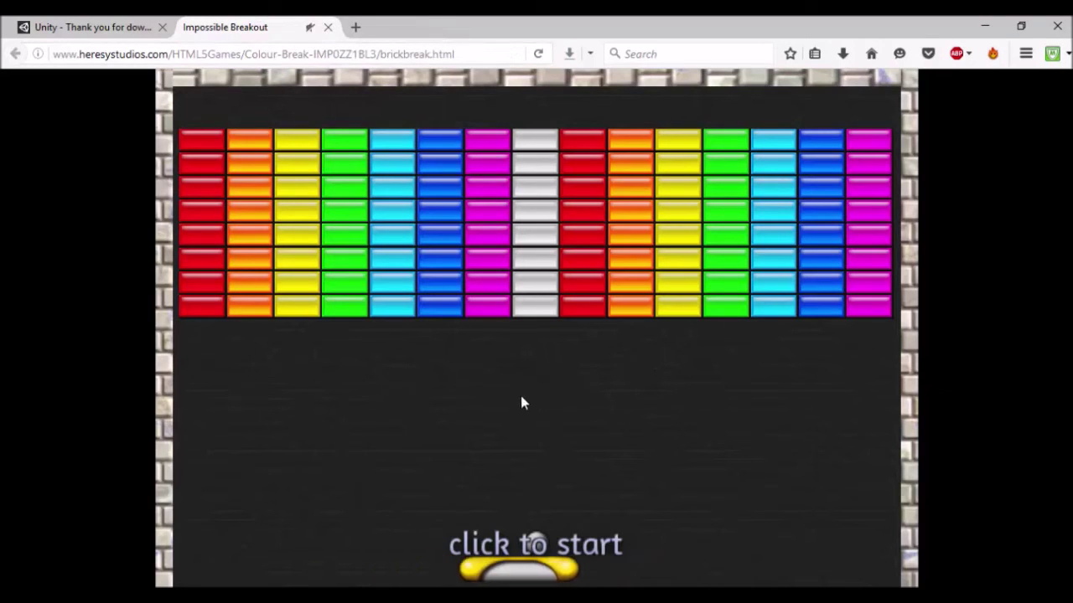
left_click(548, 544)
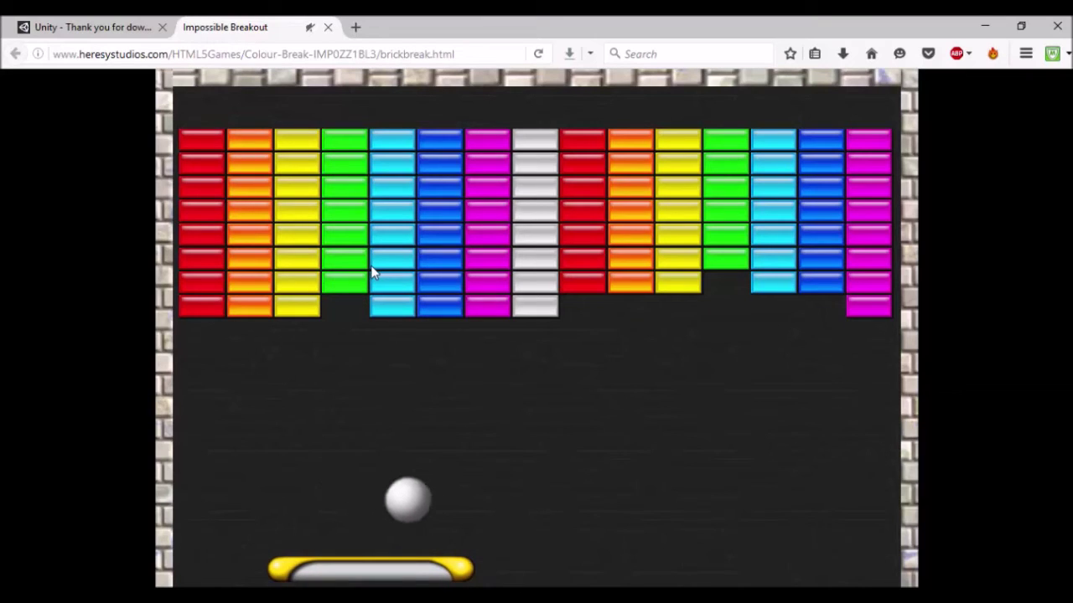
left_click(134, 30)
left_click(328, 27)
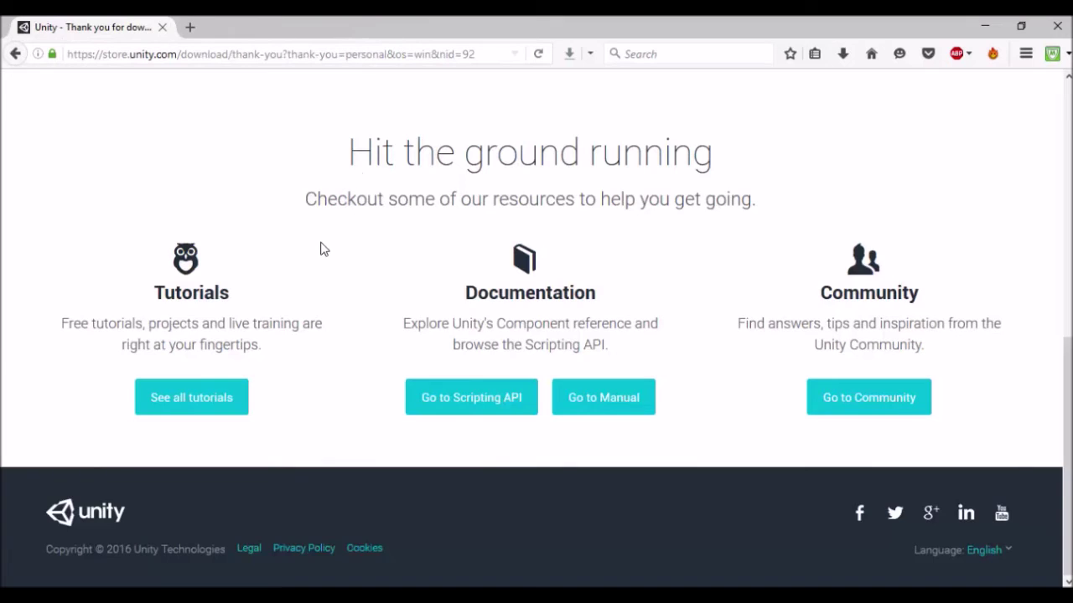
- Go to the Unity store home via the logo, then reach the Asset Store through the menu
scroll(327, 243, "up", 6)
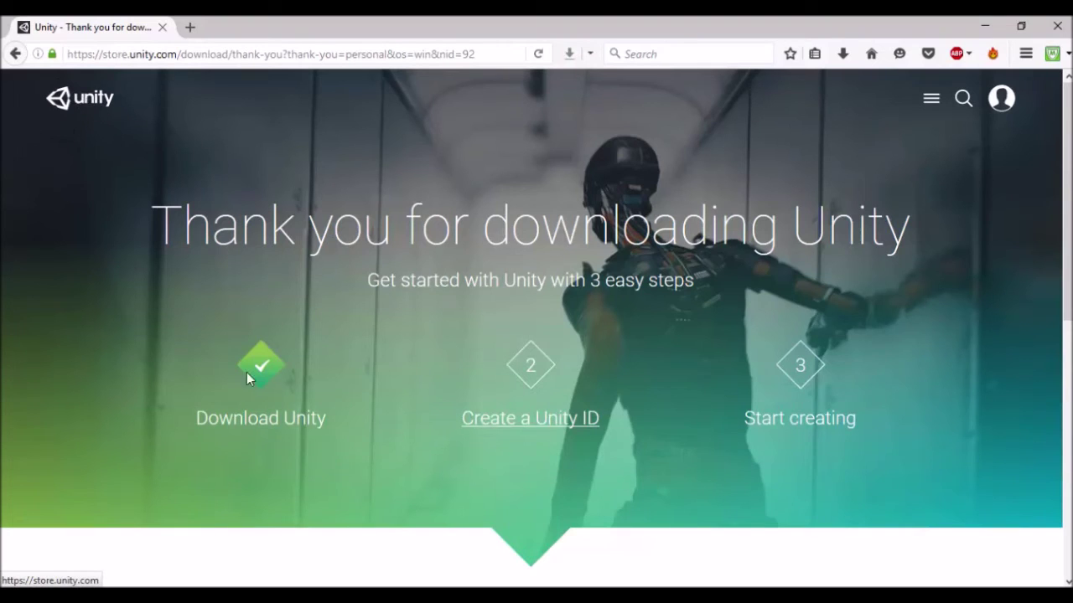
left_click(82, 101)
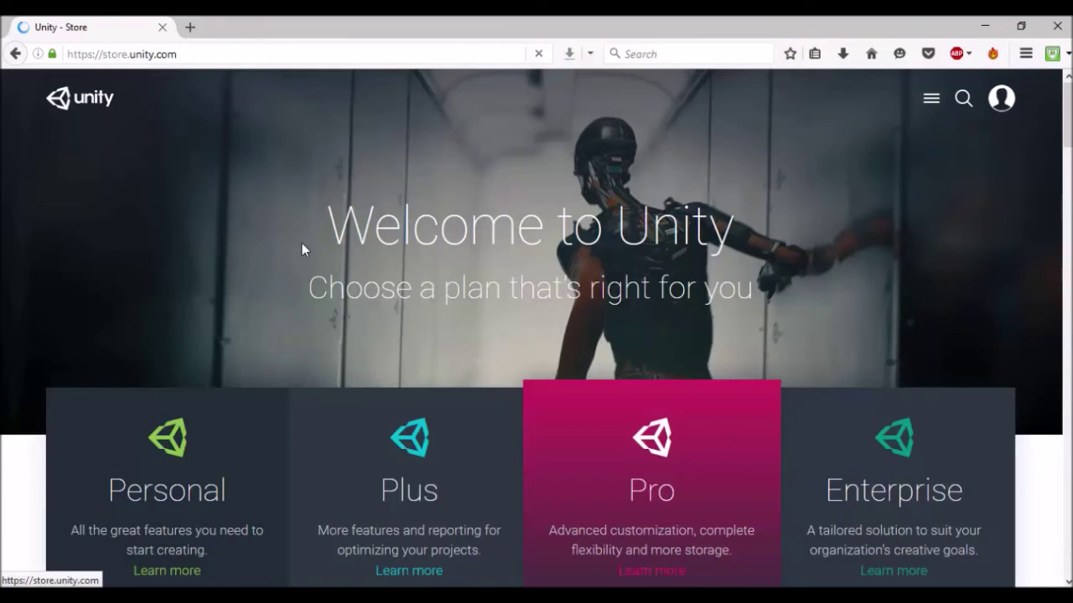
left_click(930, 100)
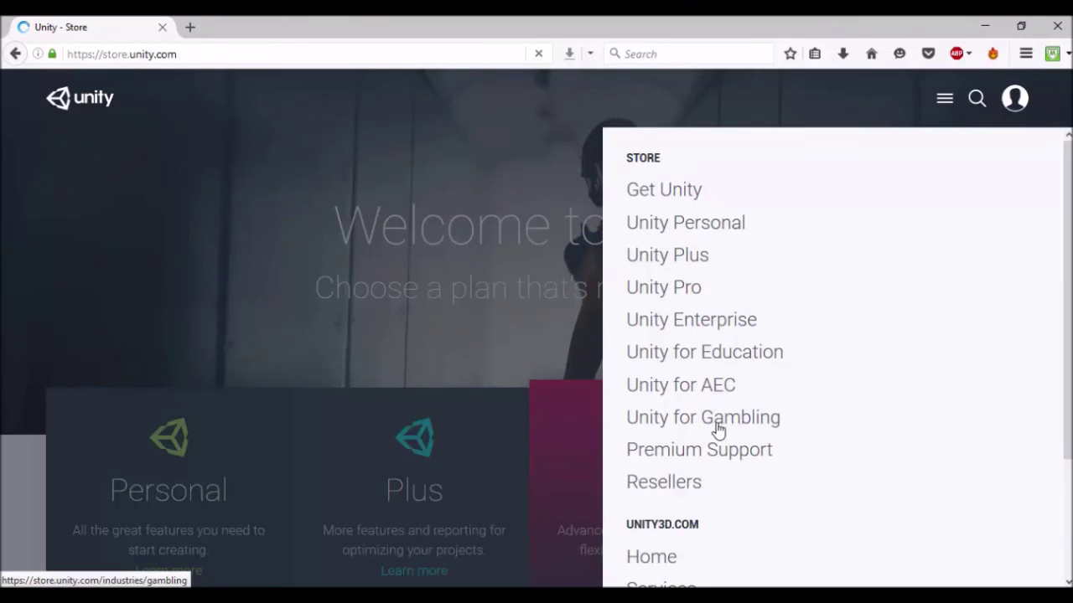
scroll(721, 429, "down", 3)
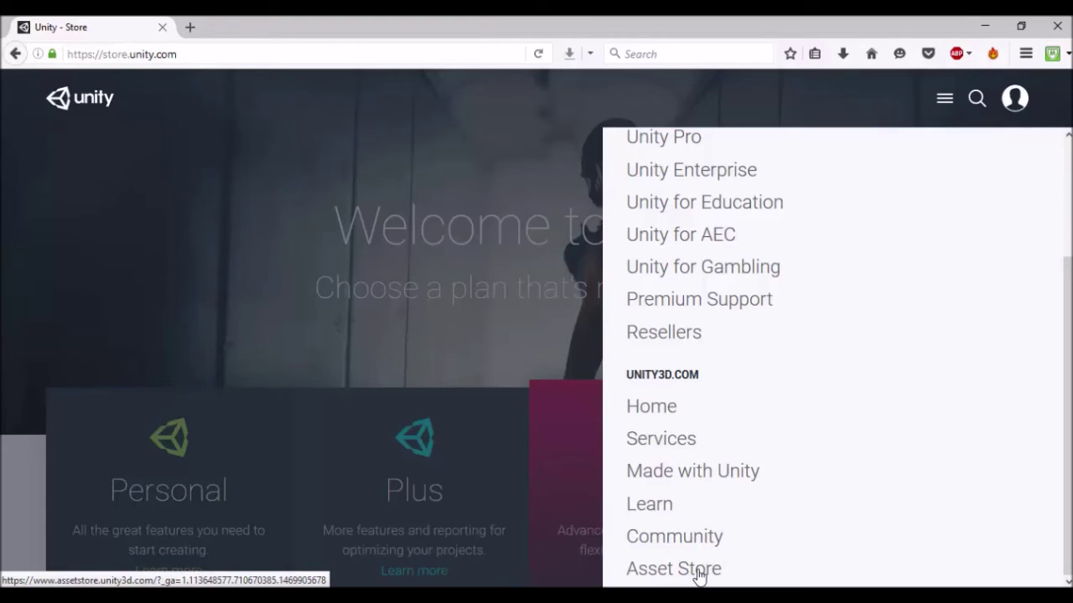
left_click(704, 584)
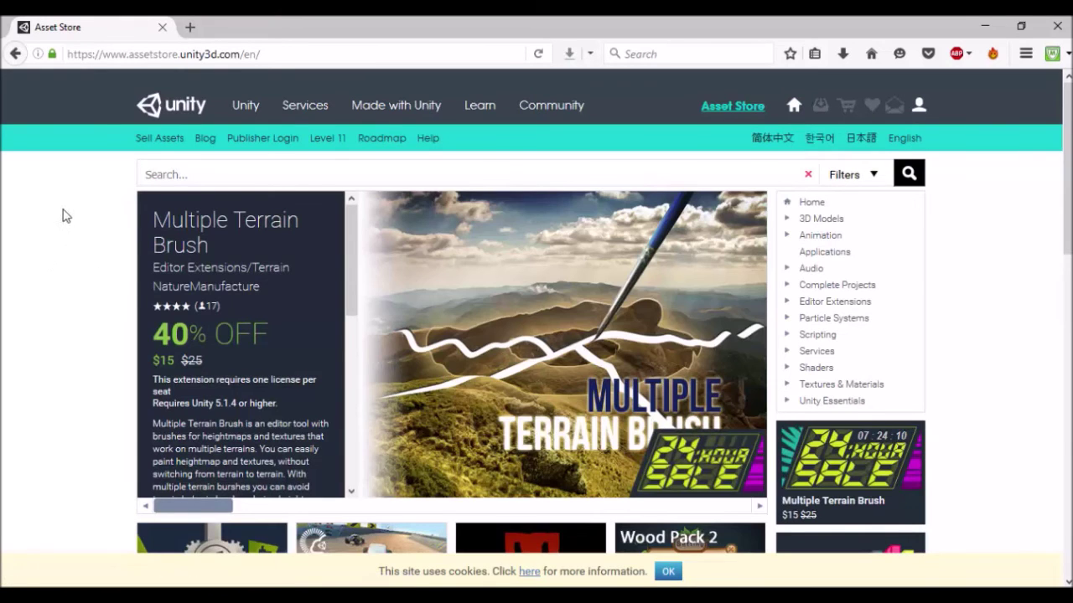
- Expand the Top Free ranking on the Asset Store home page and open Tanks! Tutorial
scroll(28, 285, "down", 2)
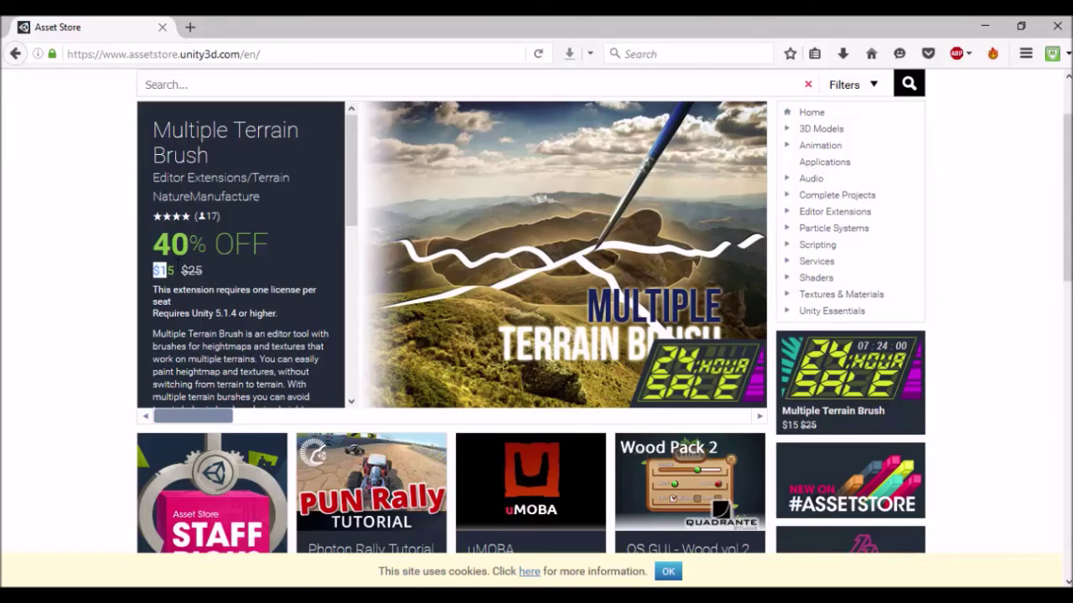
scroll(105, 247, "down", 5)
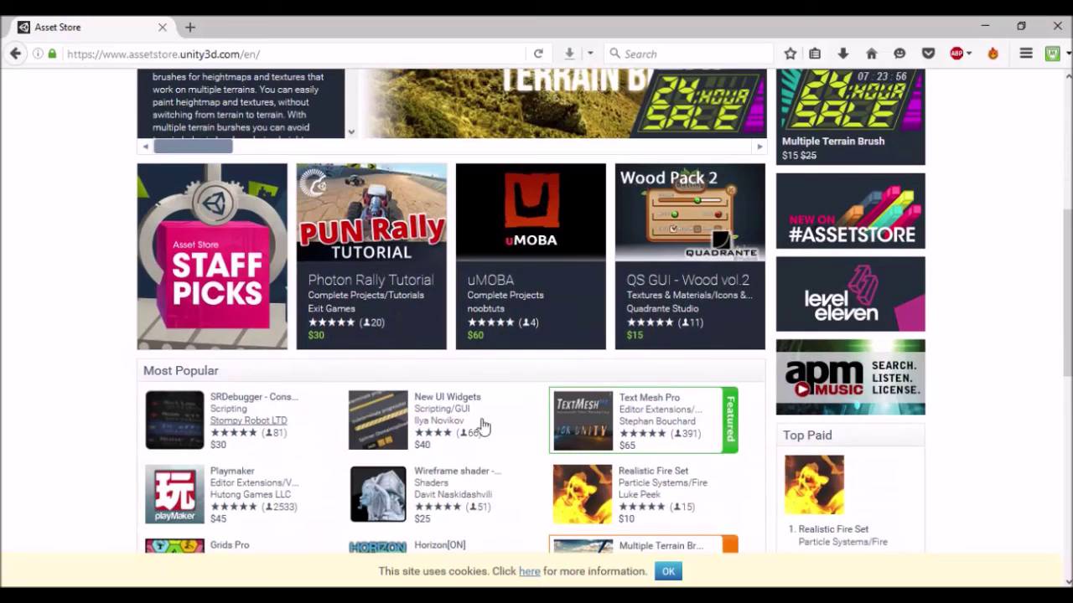
scroll(541, 313, "up", 1)
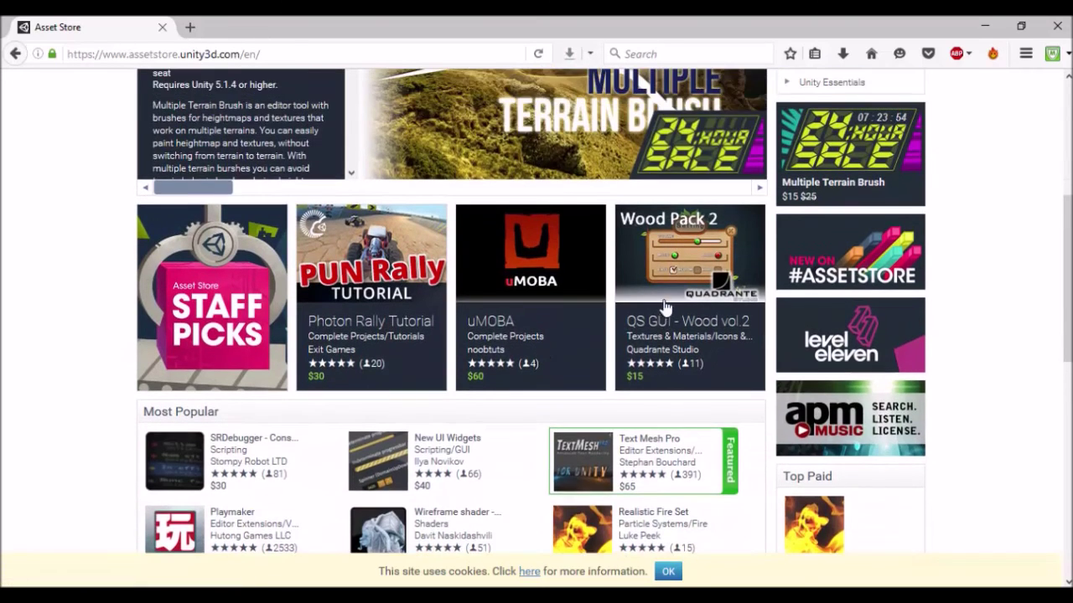
scroll(238, 455, "down", 1)
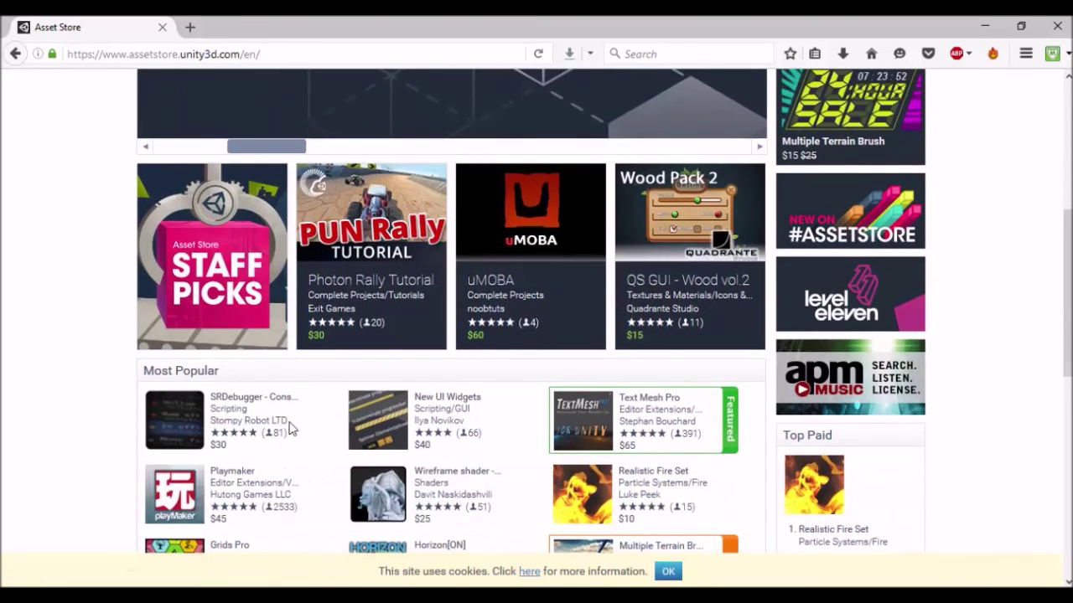
scroll(321, 415, "down", 2)
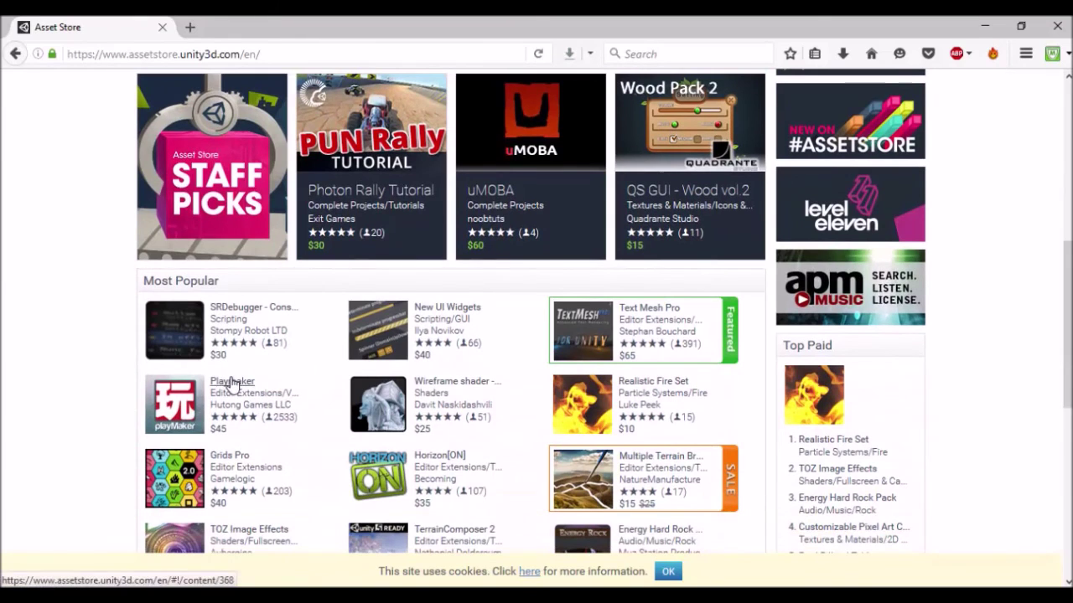
scroll(237, 382, "down", 3)
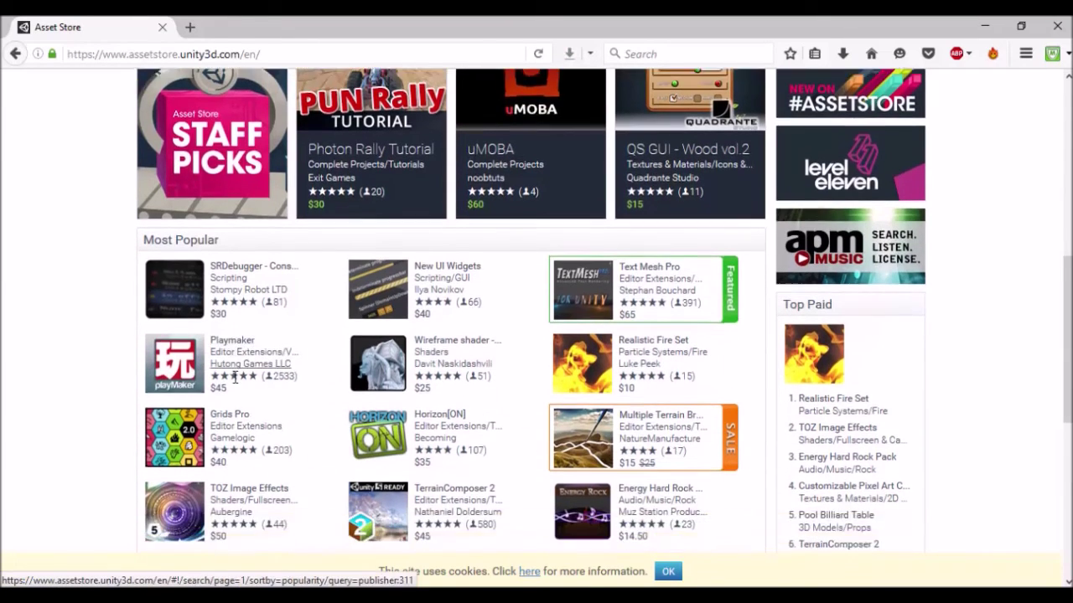
scroll(292, 296, "down", 1)
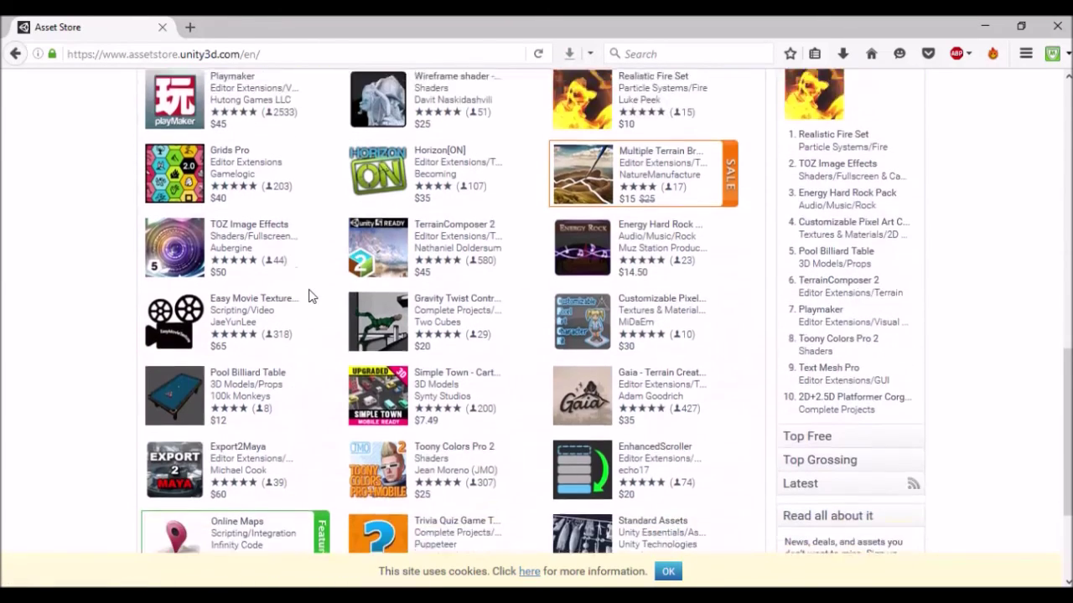
scroll(310, 296, "down", 3)
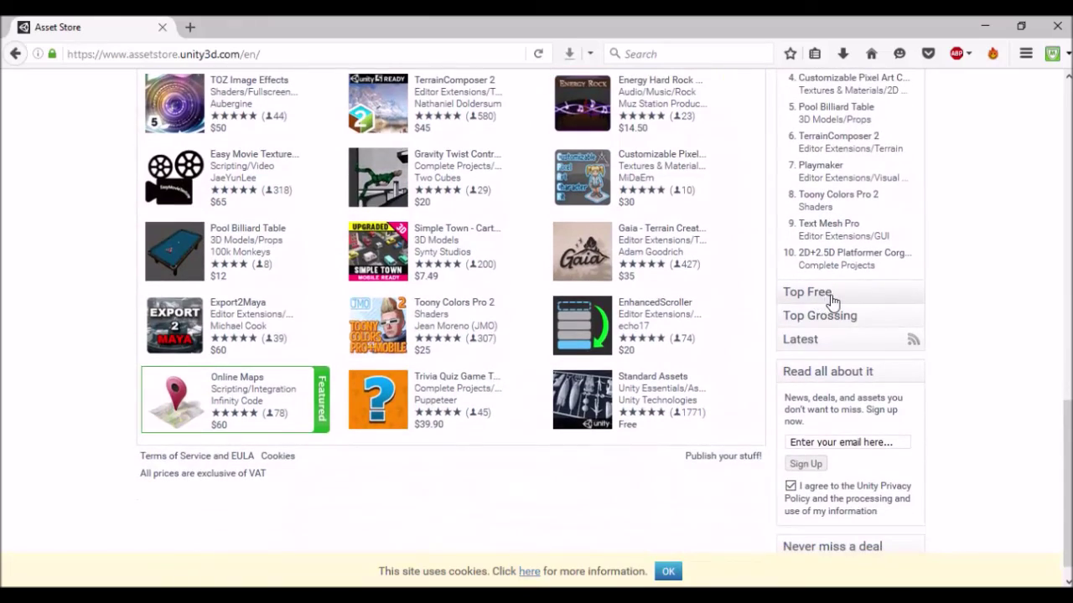
scroll(833, 289, "up", 7)
scroll(814, 256, "down", 3)
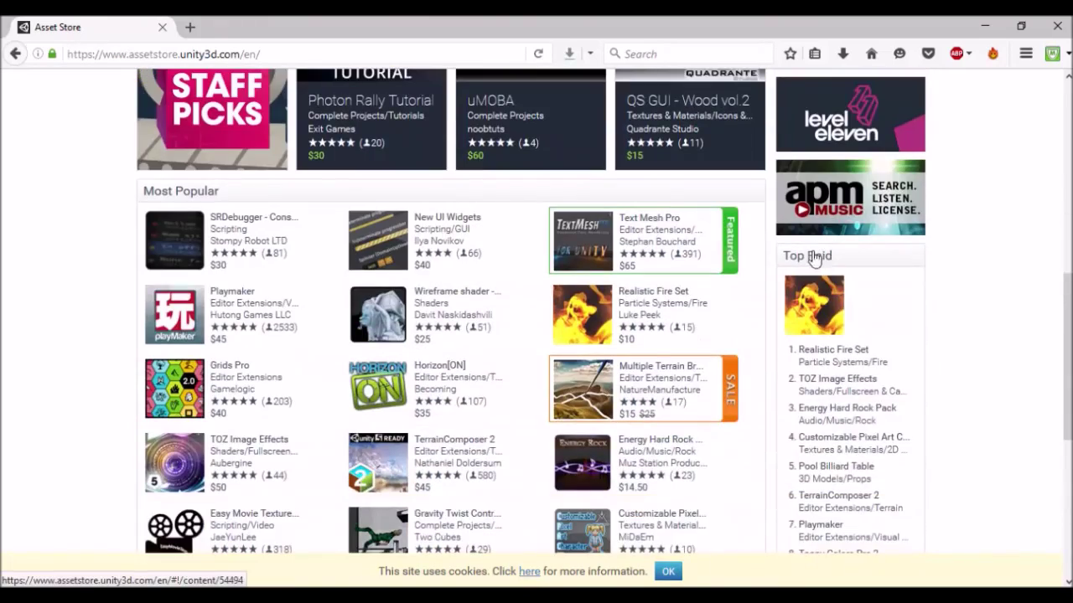
scroll(813, 257, "down", 5)
left_click(836, 384)
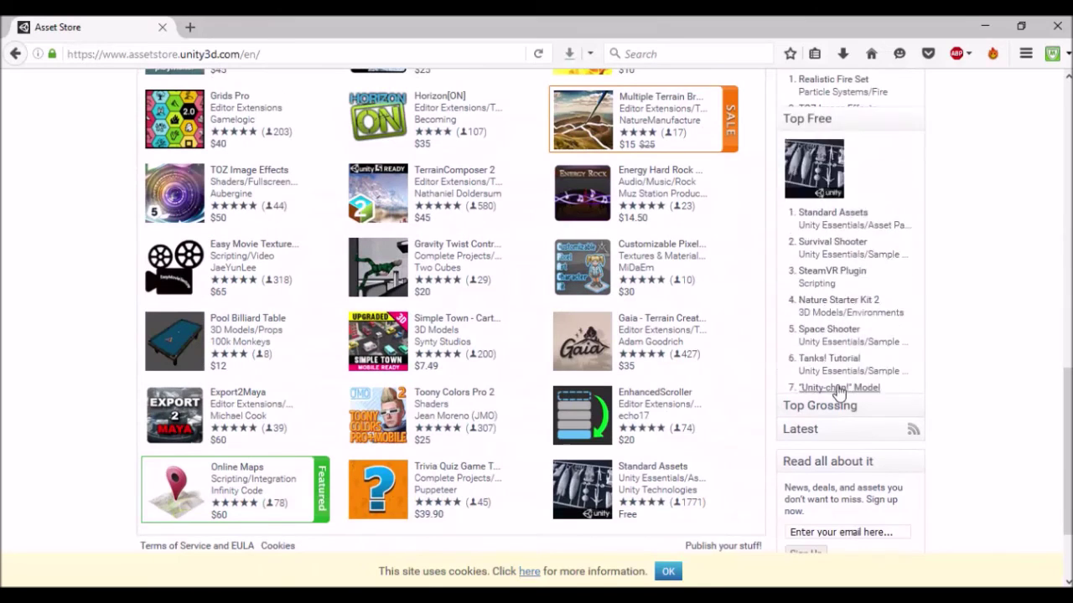
scroll(953, 232, "up", 2)
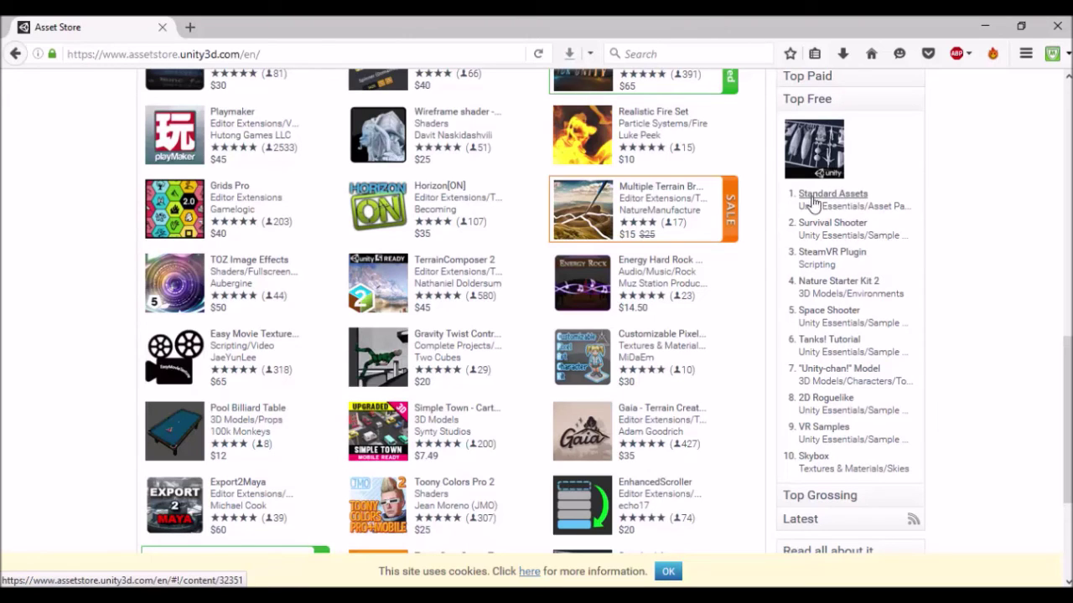
left_click(845, 347)
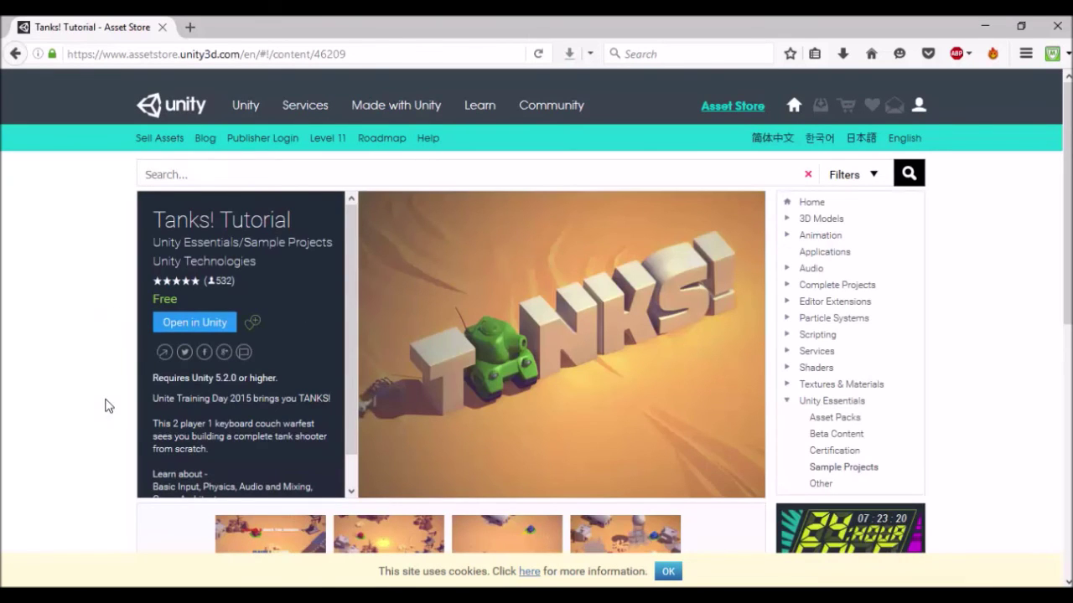
- Highlight the required Unity version 5.2.0 on the Tanks! Tutorial page, then scroll back to the top
scroll(109, 386, "down", 2)
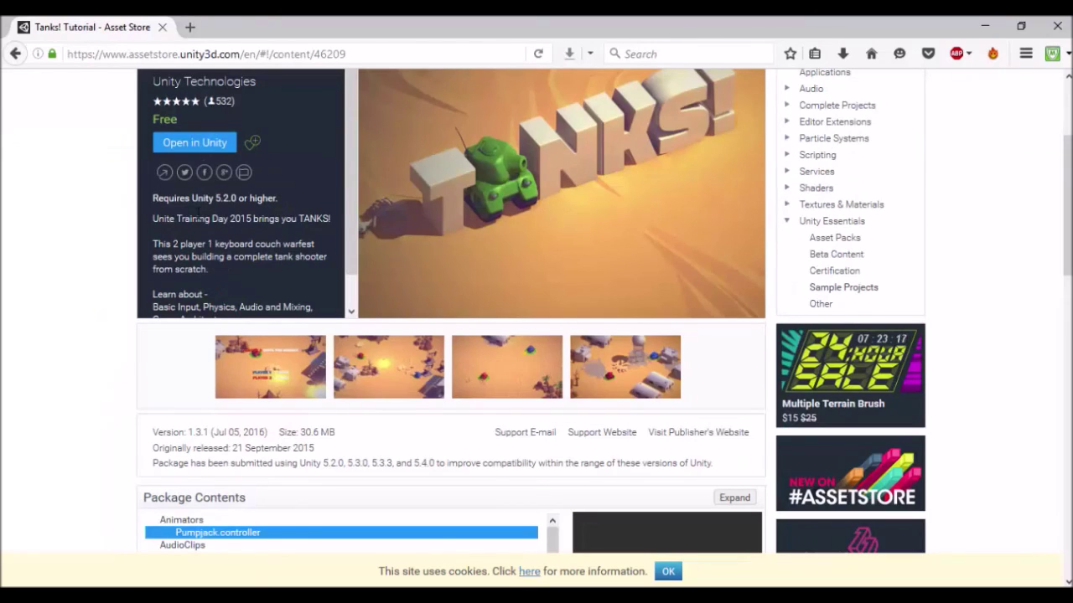
left_click_drag(215, 198, 234, 198)
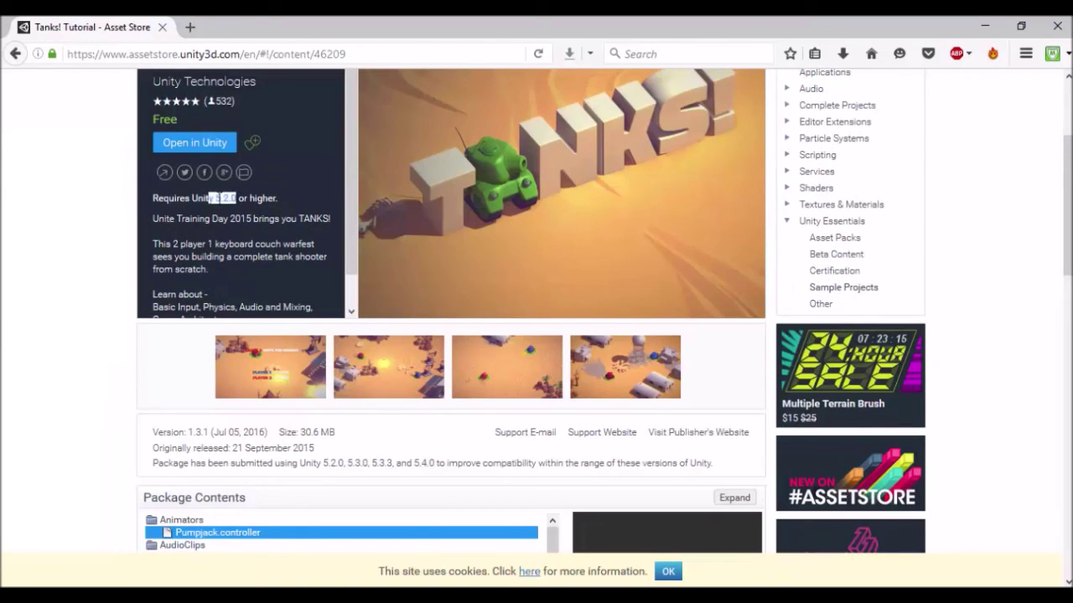
left_click(211, 198)
left_click_drag(216, 198, 231, 197)
left_click_drag(241, 198, 231, 198)
scroll(76, 288, "down", 2)
scroll(76, 287, "down", 6)
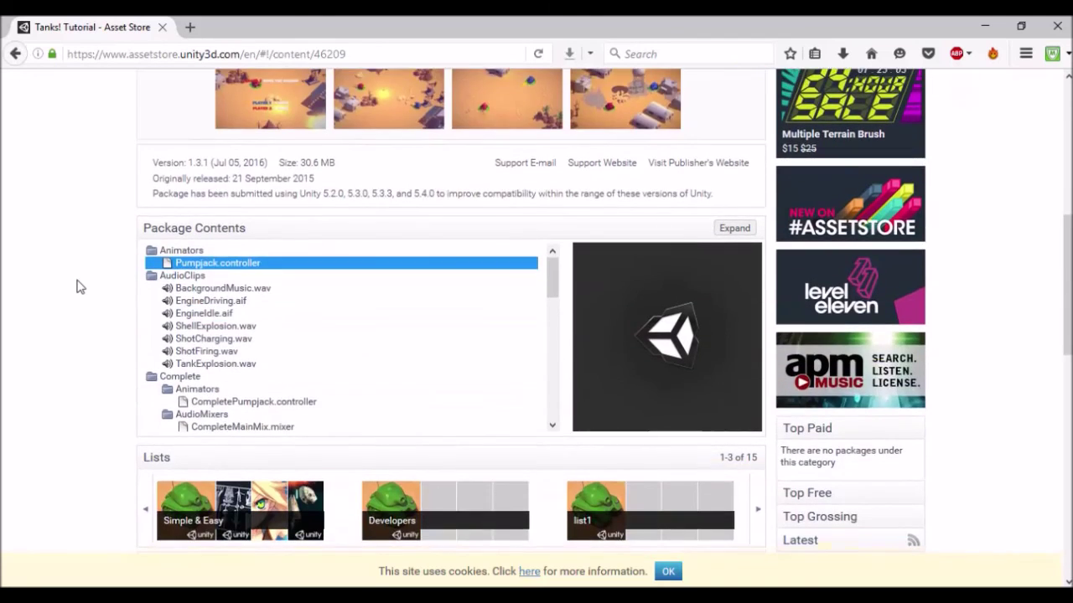
scroll(76, 286, "up", 2)
scroll(77, 287, "up", 5)
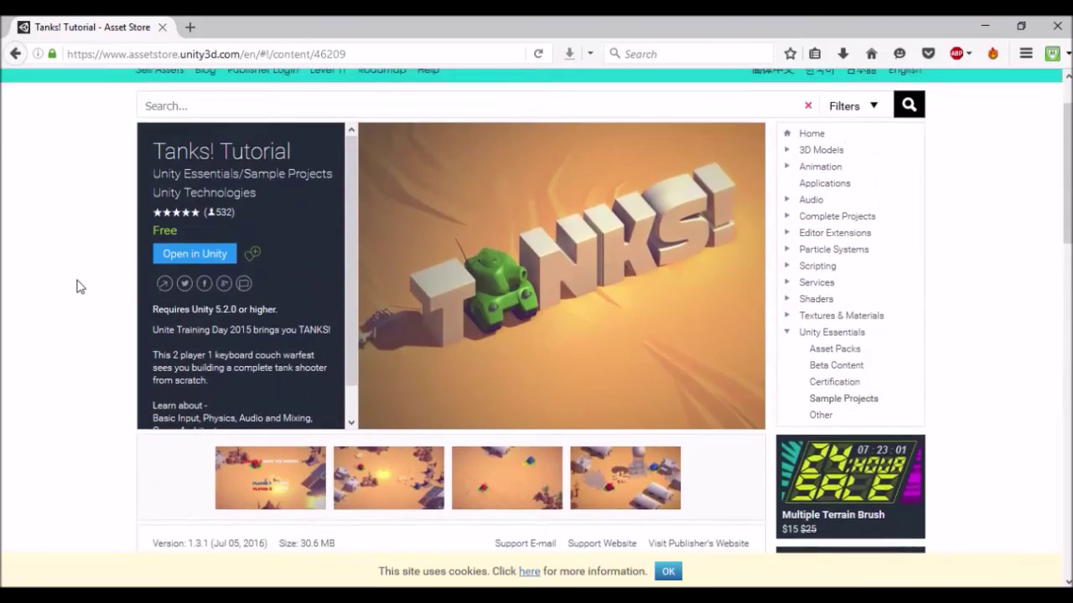
scroll(76, 287, "down", 8)
scroll(76, 287, "up", 10)
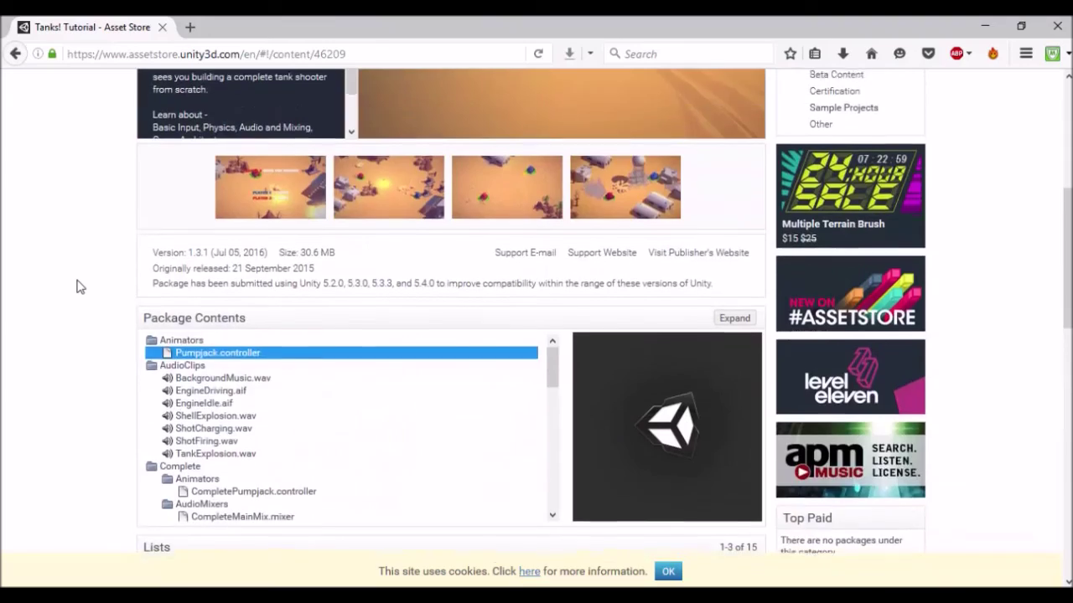